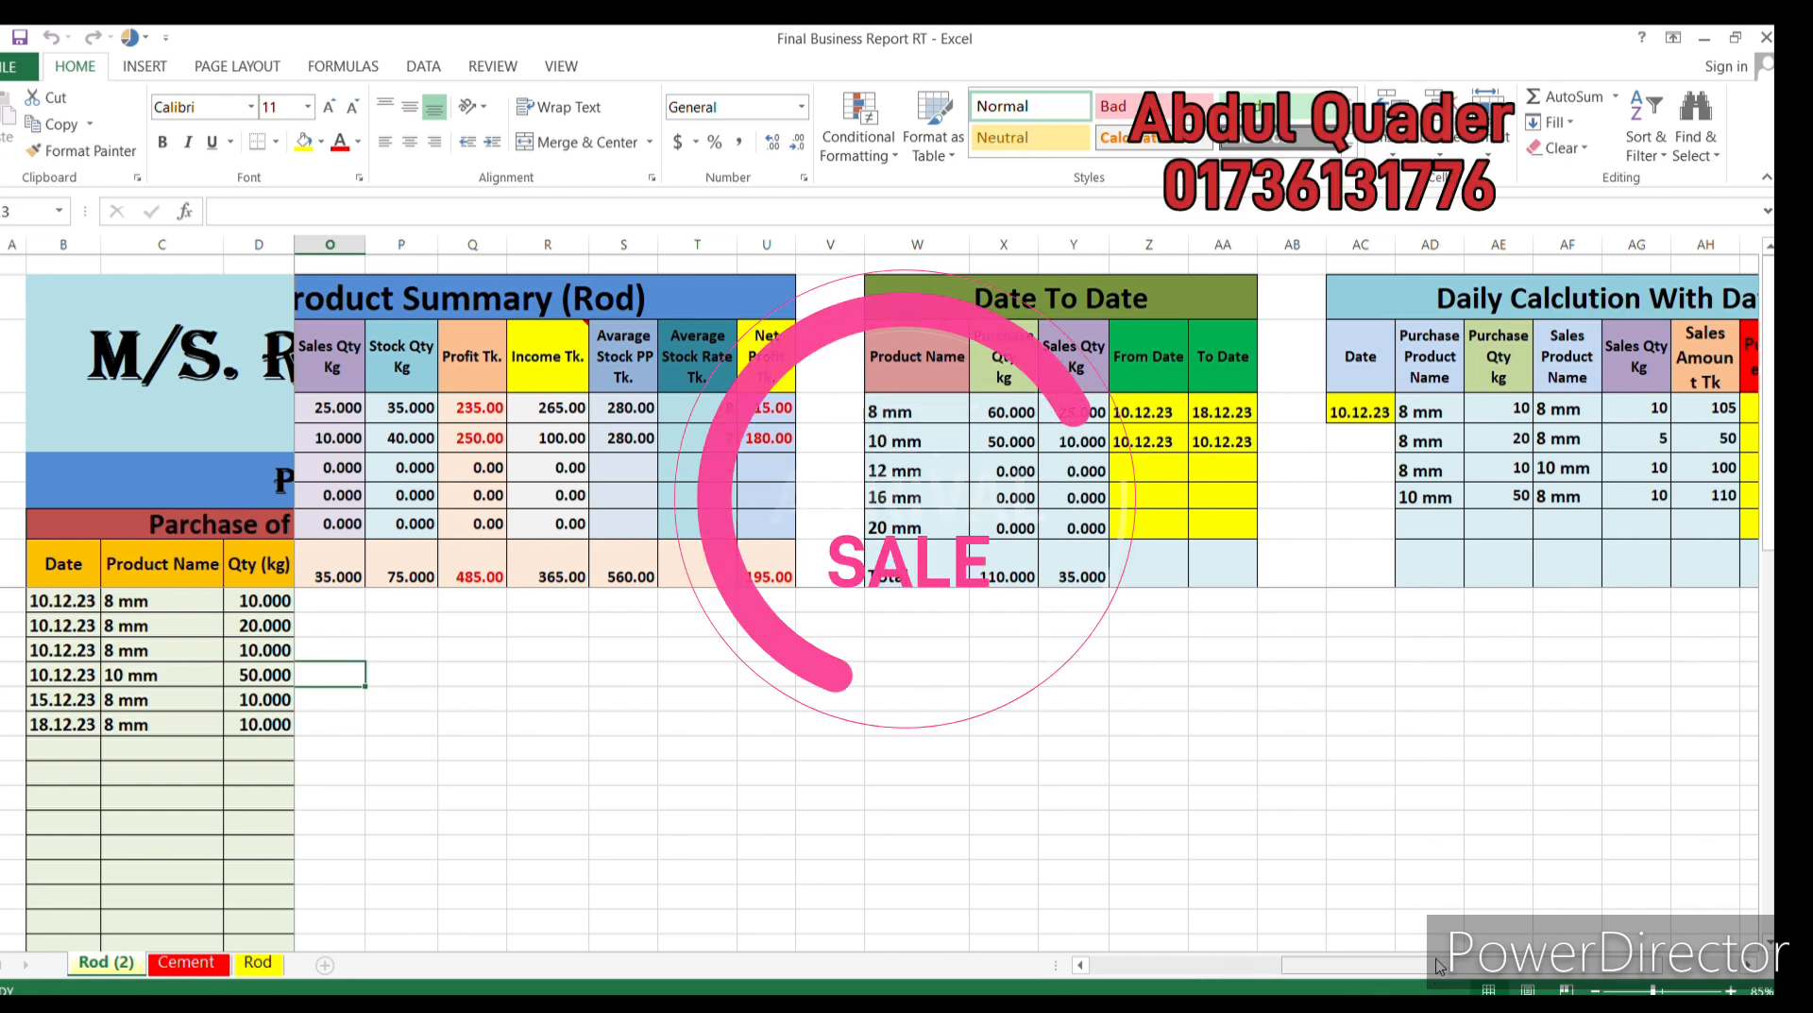
Step: Review the rod purchase and sales entries, their totals, and the product names in the Product Summary table
drag(1315, 970, 1112, 975)
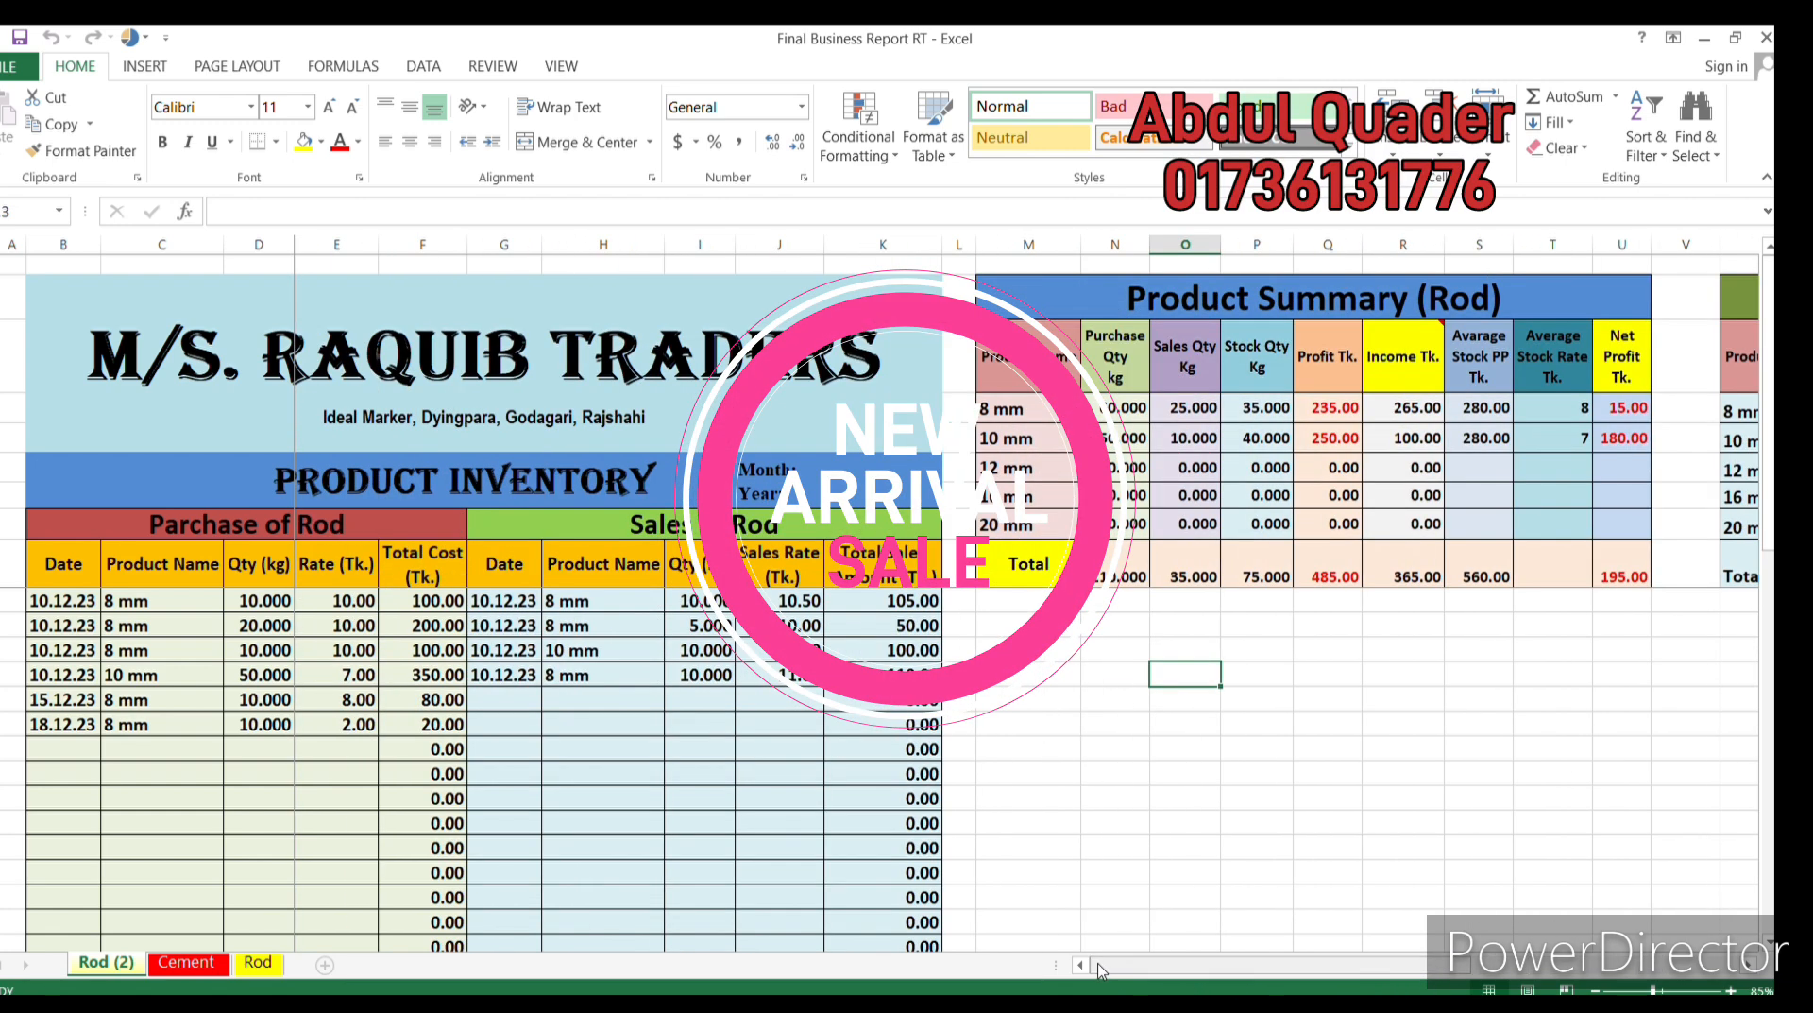
scroll(521, 793, down, 1)
scroll(521, 794, down, 4)
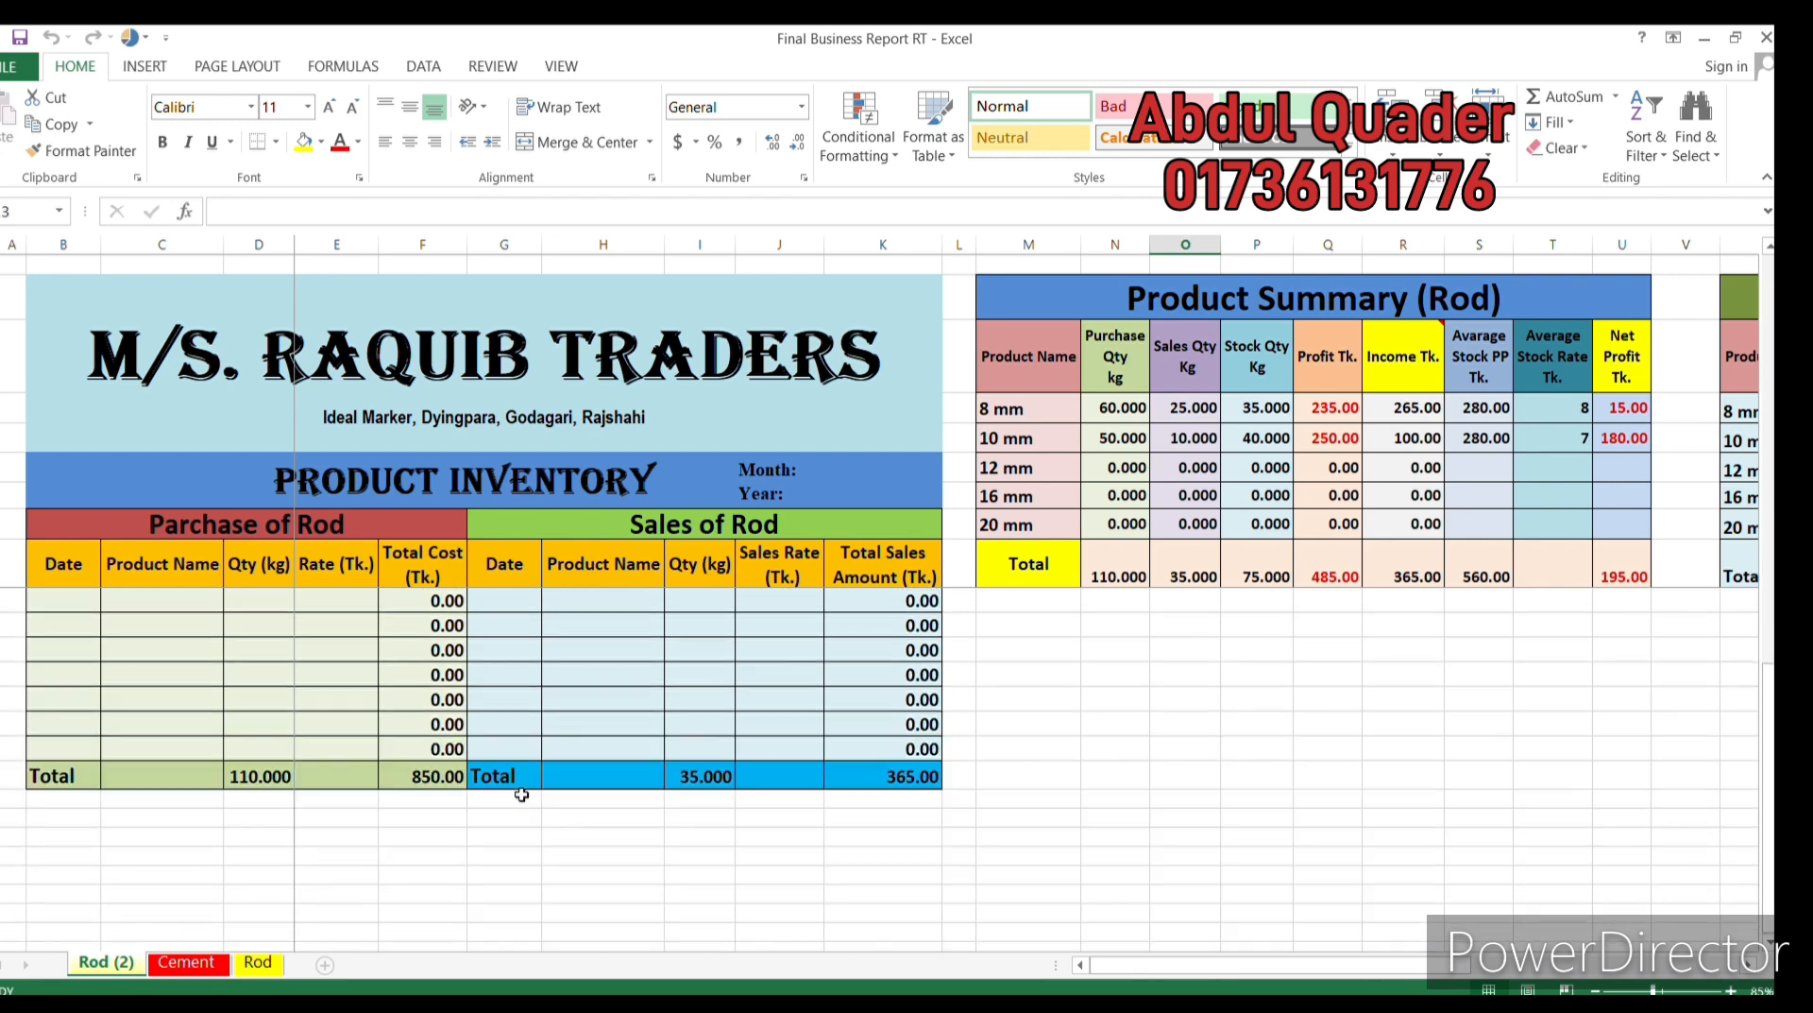
drag(1765, 758, 1743, 349)
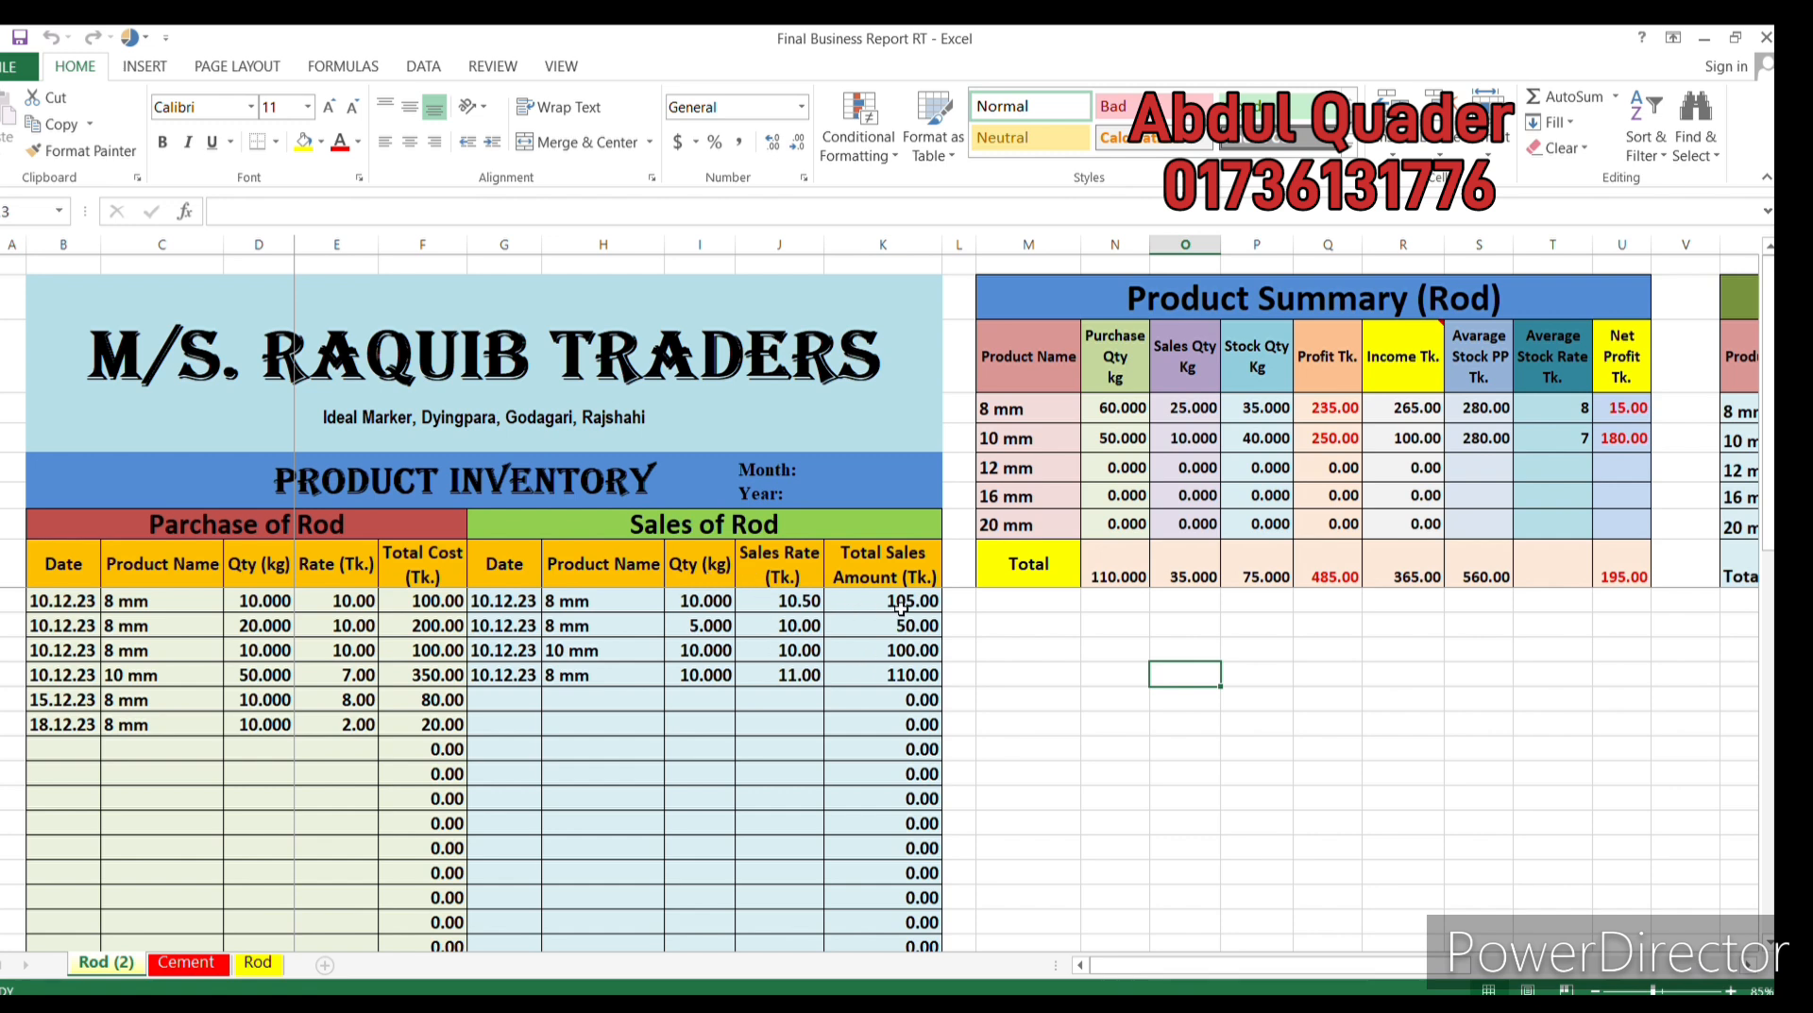
click(198, 606)
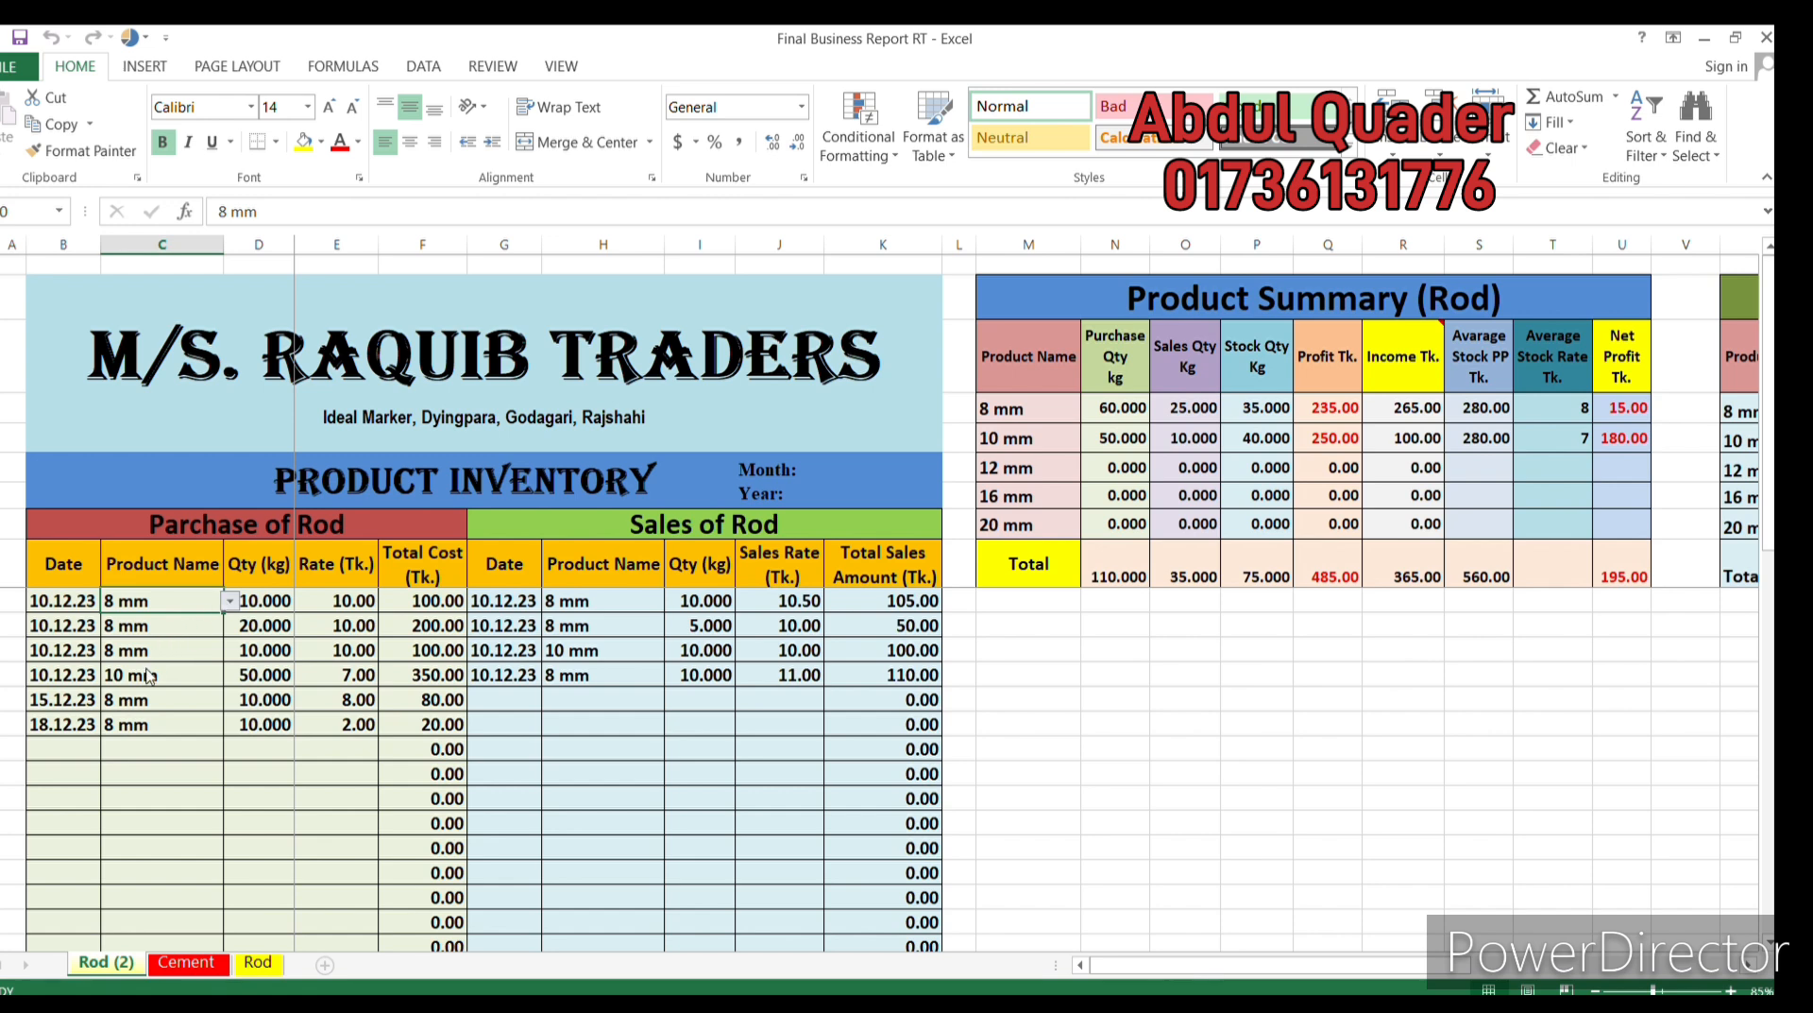
click(612, 599)
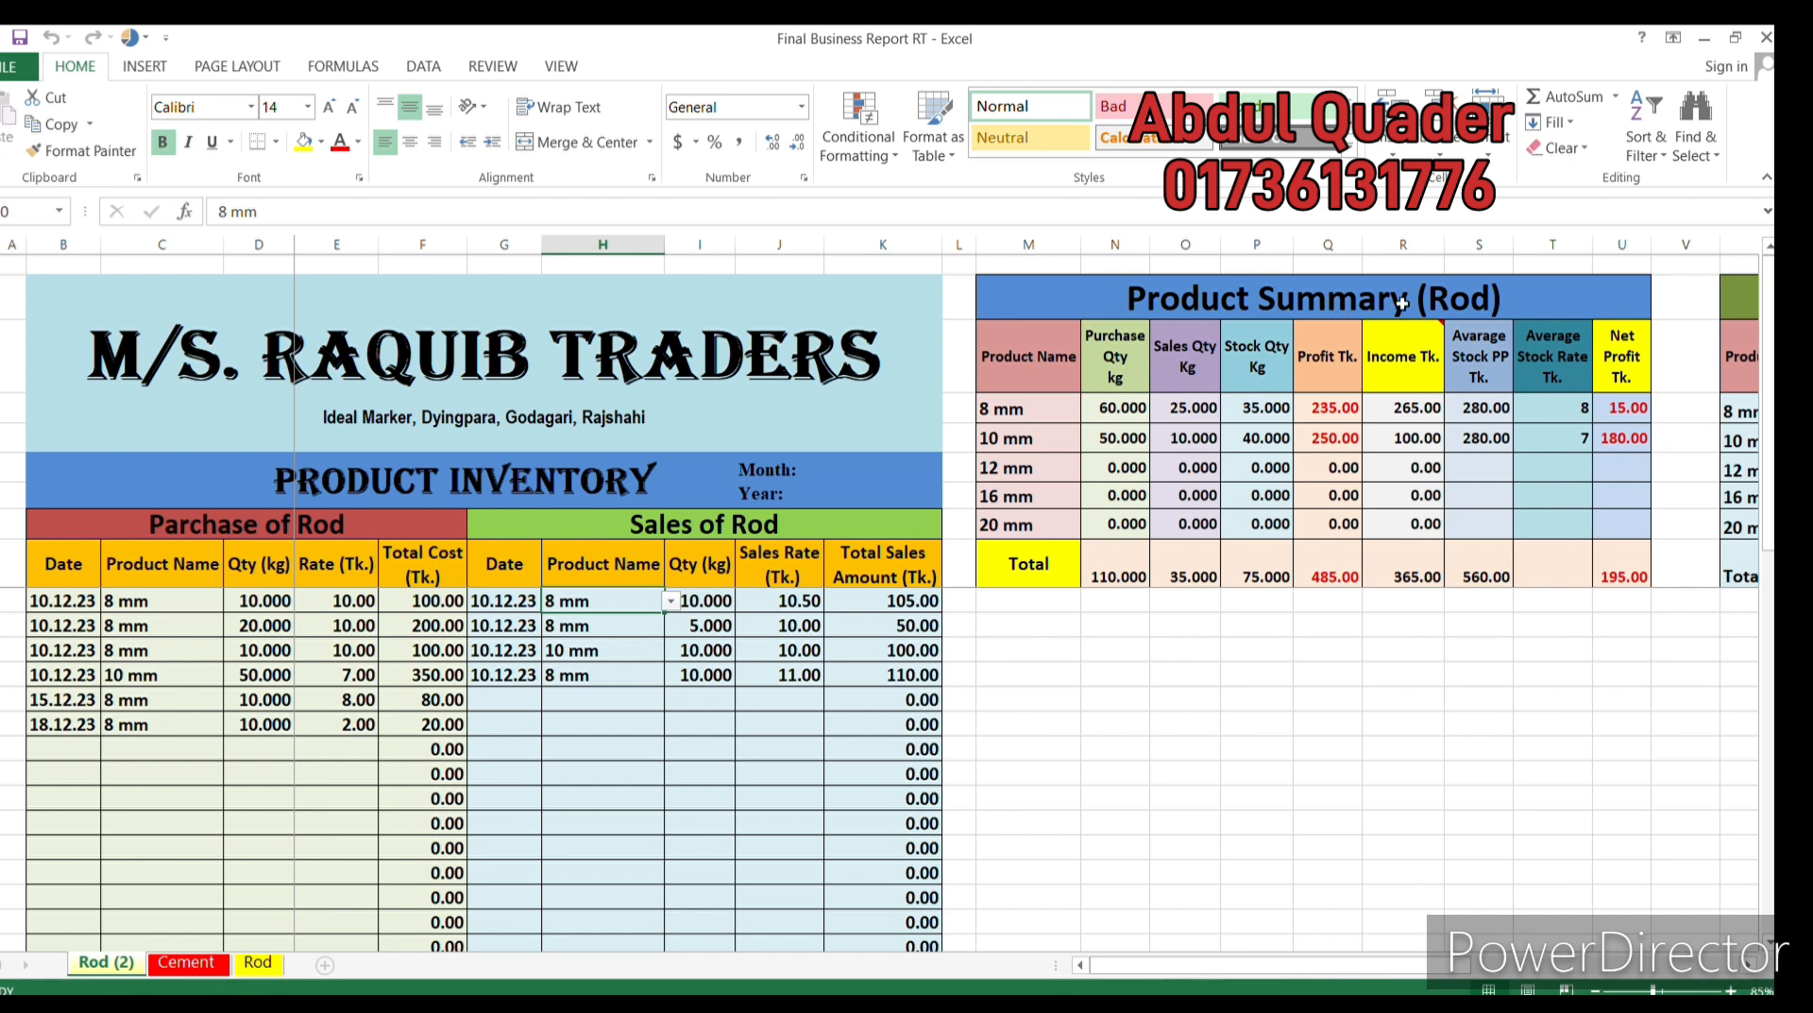
click(1011, 416)
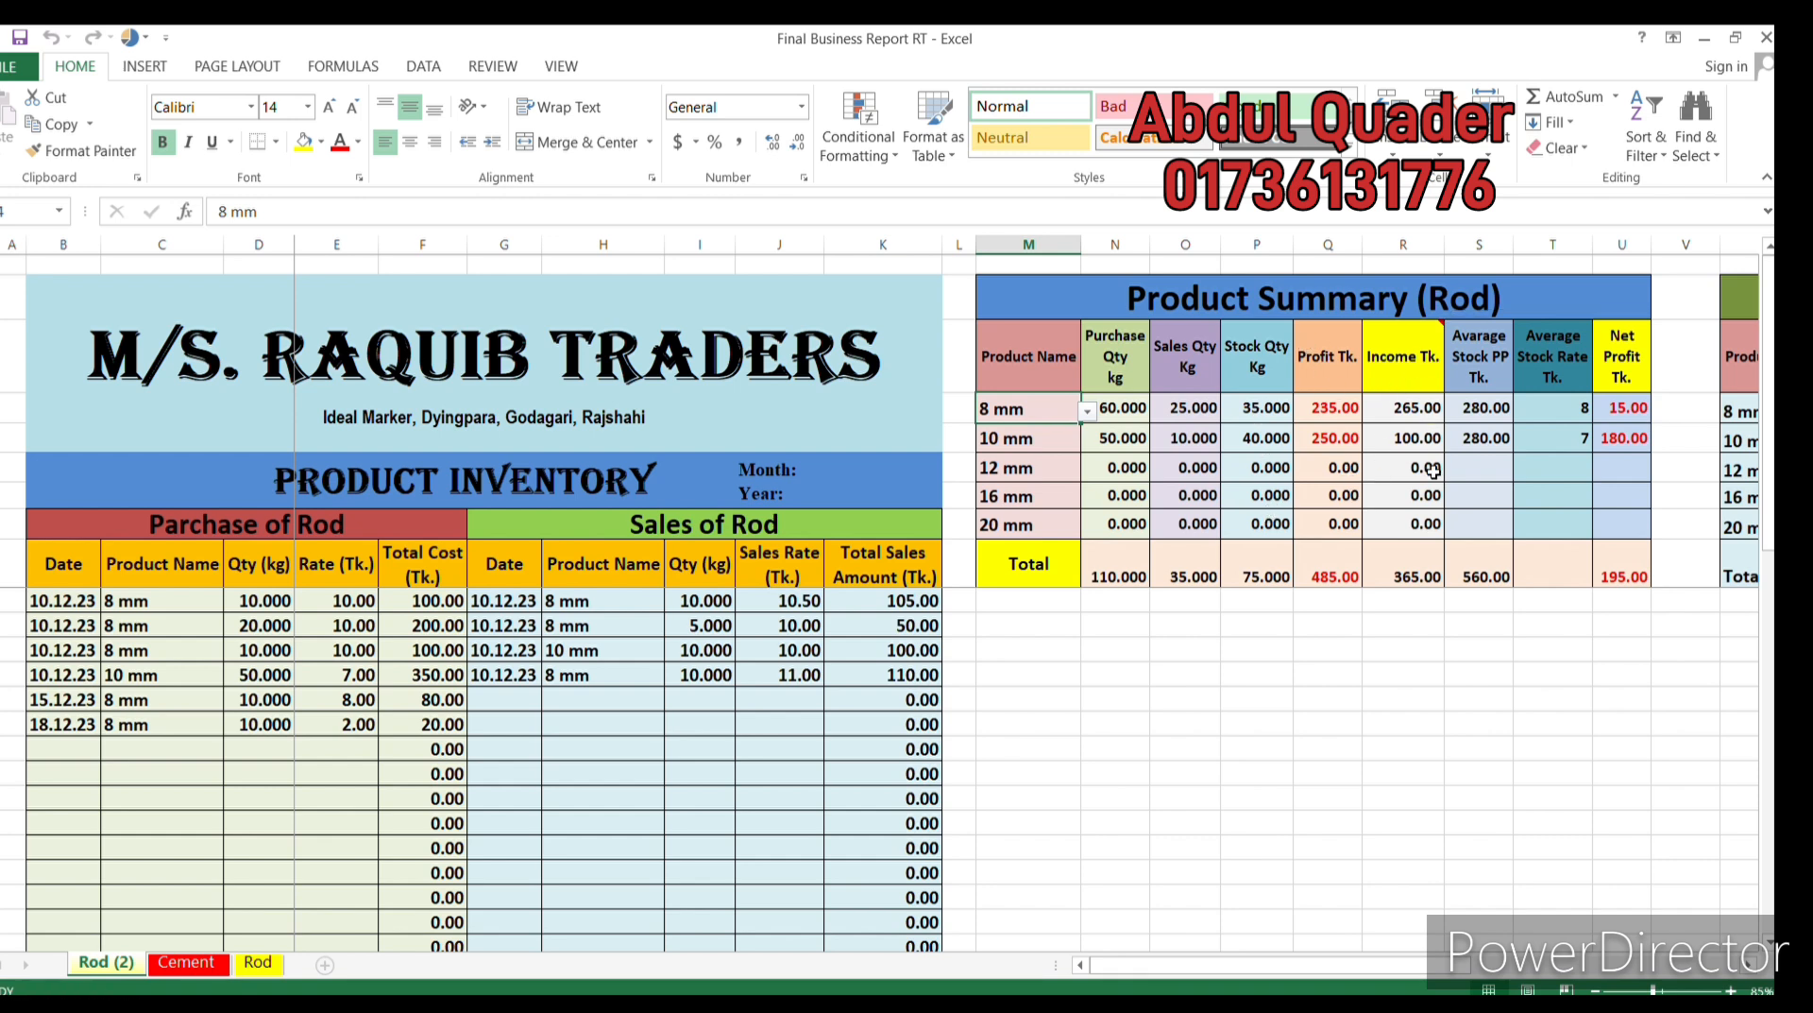
Step: Hide the Profit Tk. and Income Tk. columns (Q and R) of the Product Summary table
drag(1322, 243, 1407, 244)
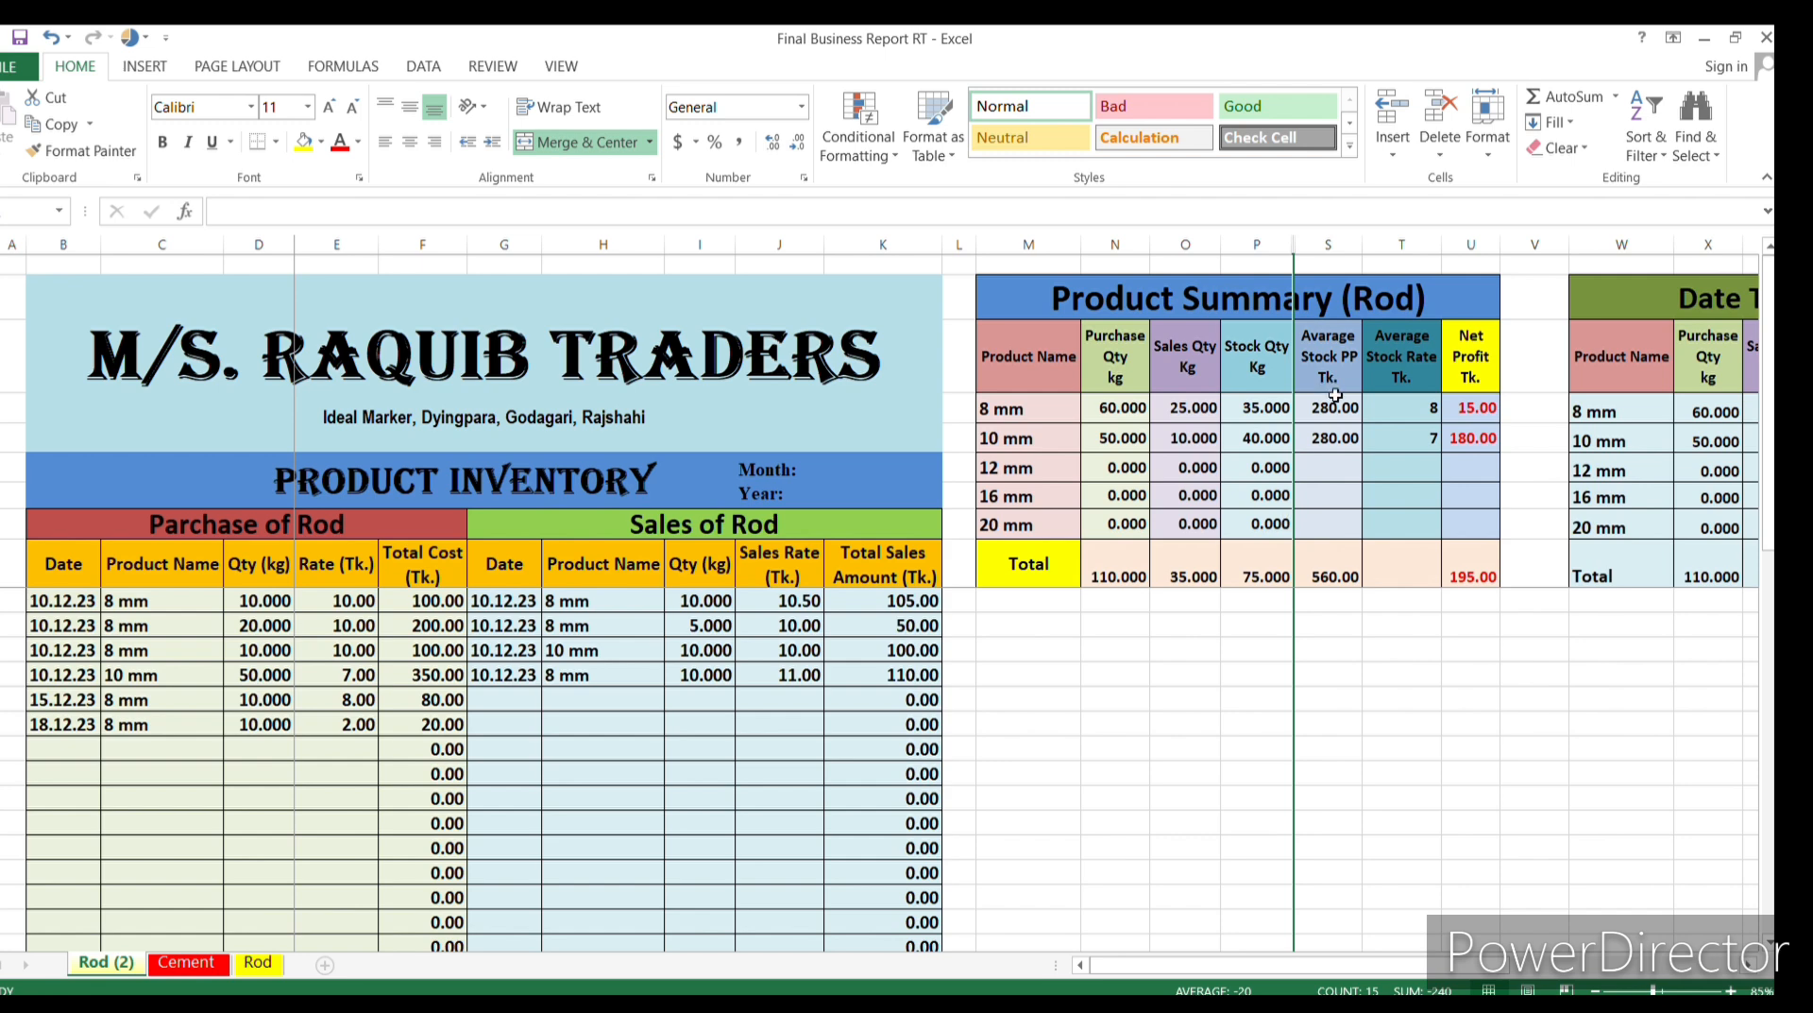
click(1403, 694)
click(1402, 695)
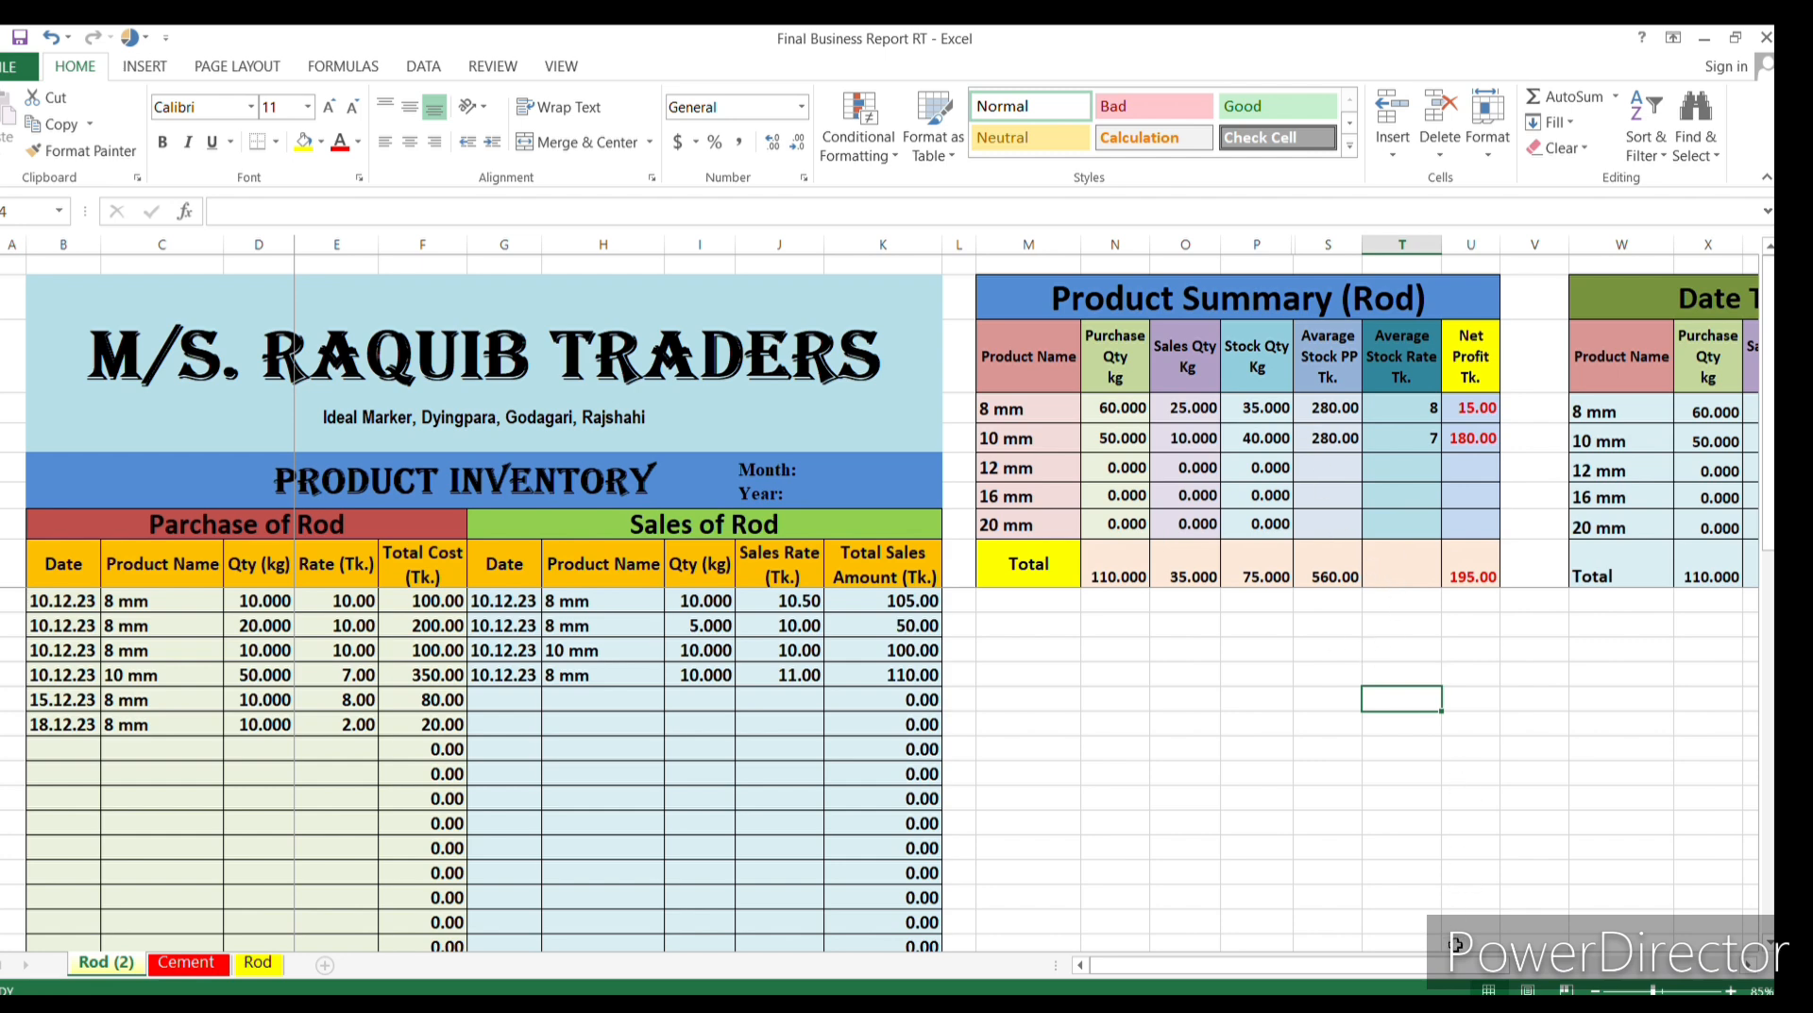
Step: Set the date in the daily calculation table to 15.12.23
drag(1446, 964, 1576, 935)
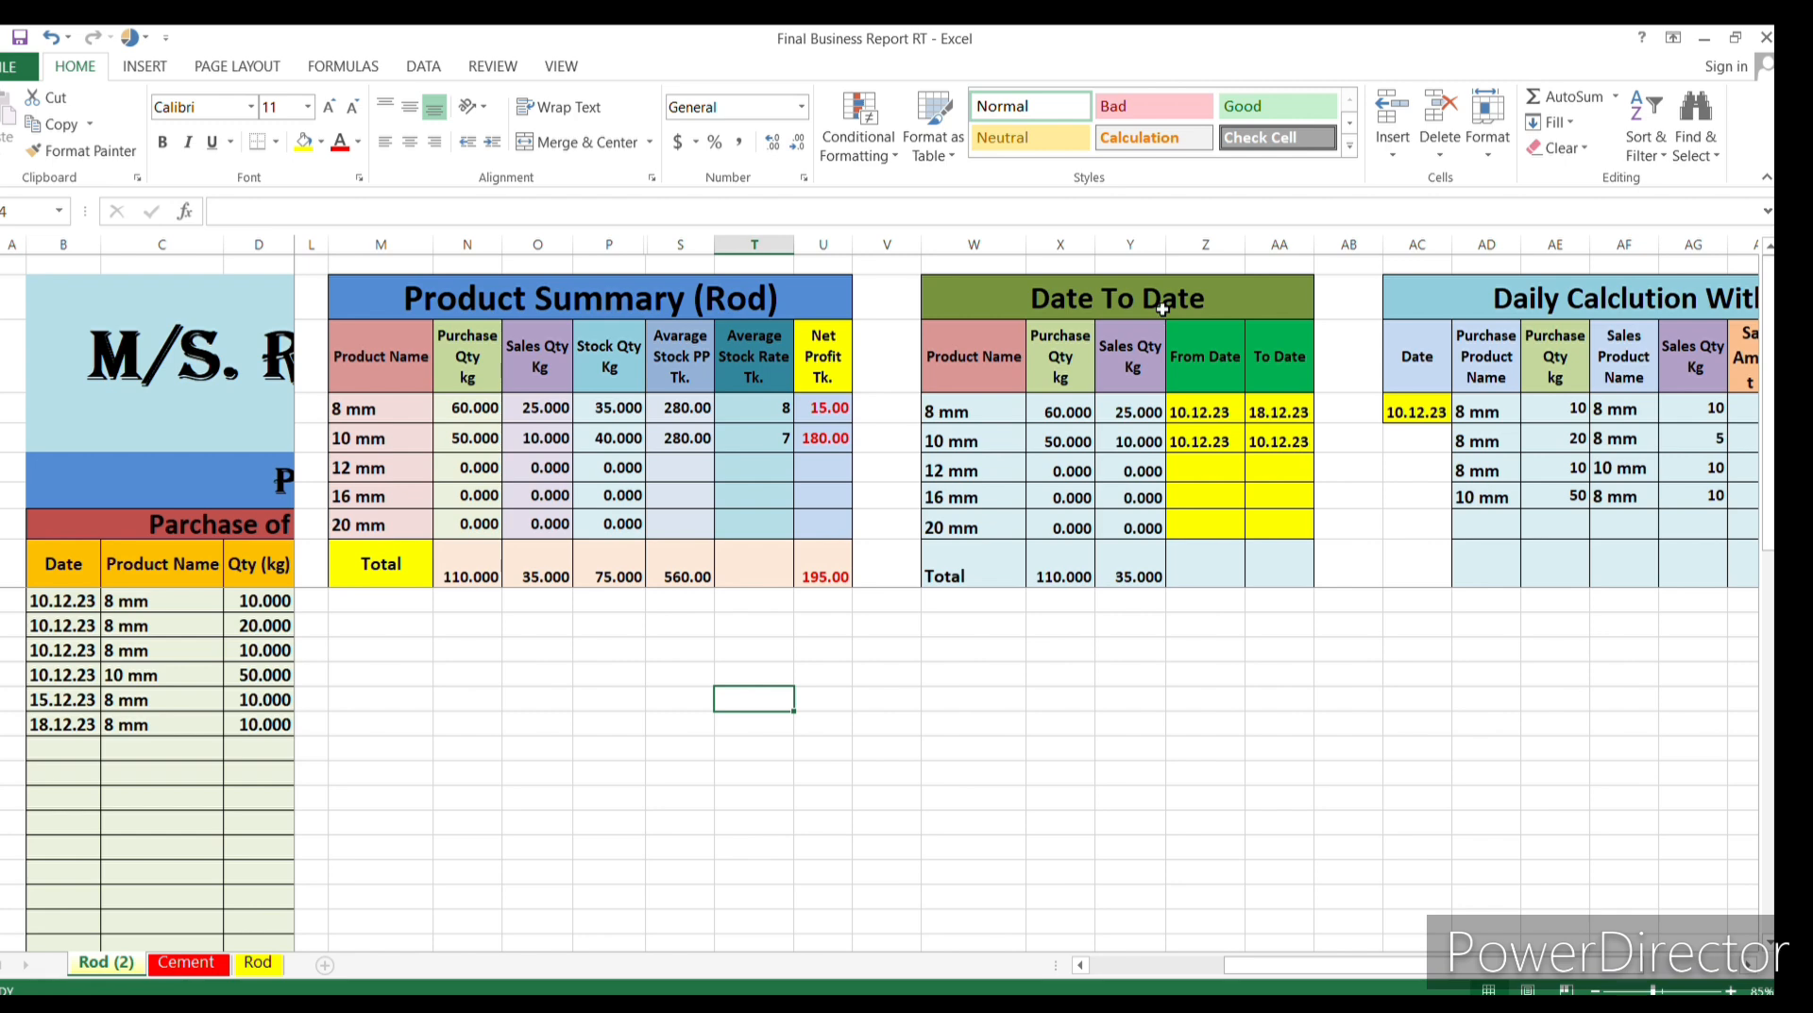
drag(1370, 965, 1466, 969)
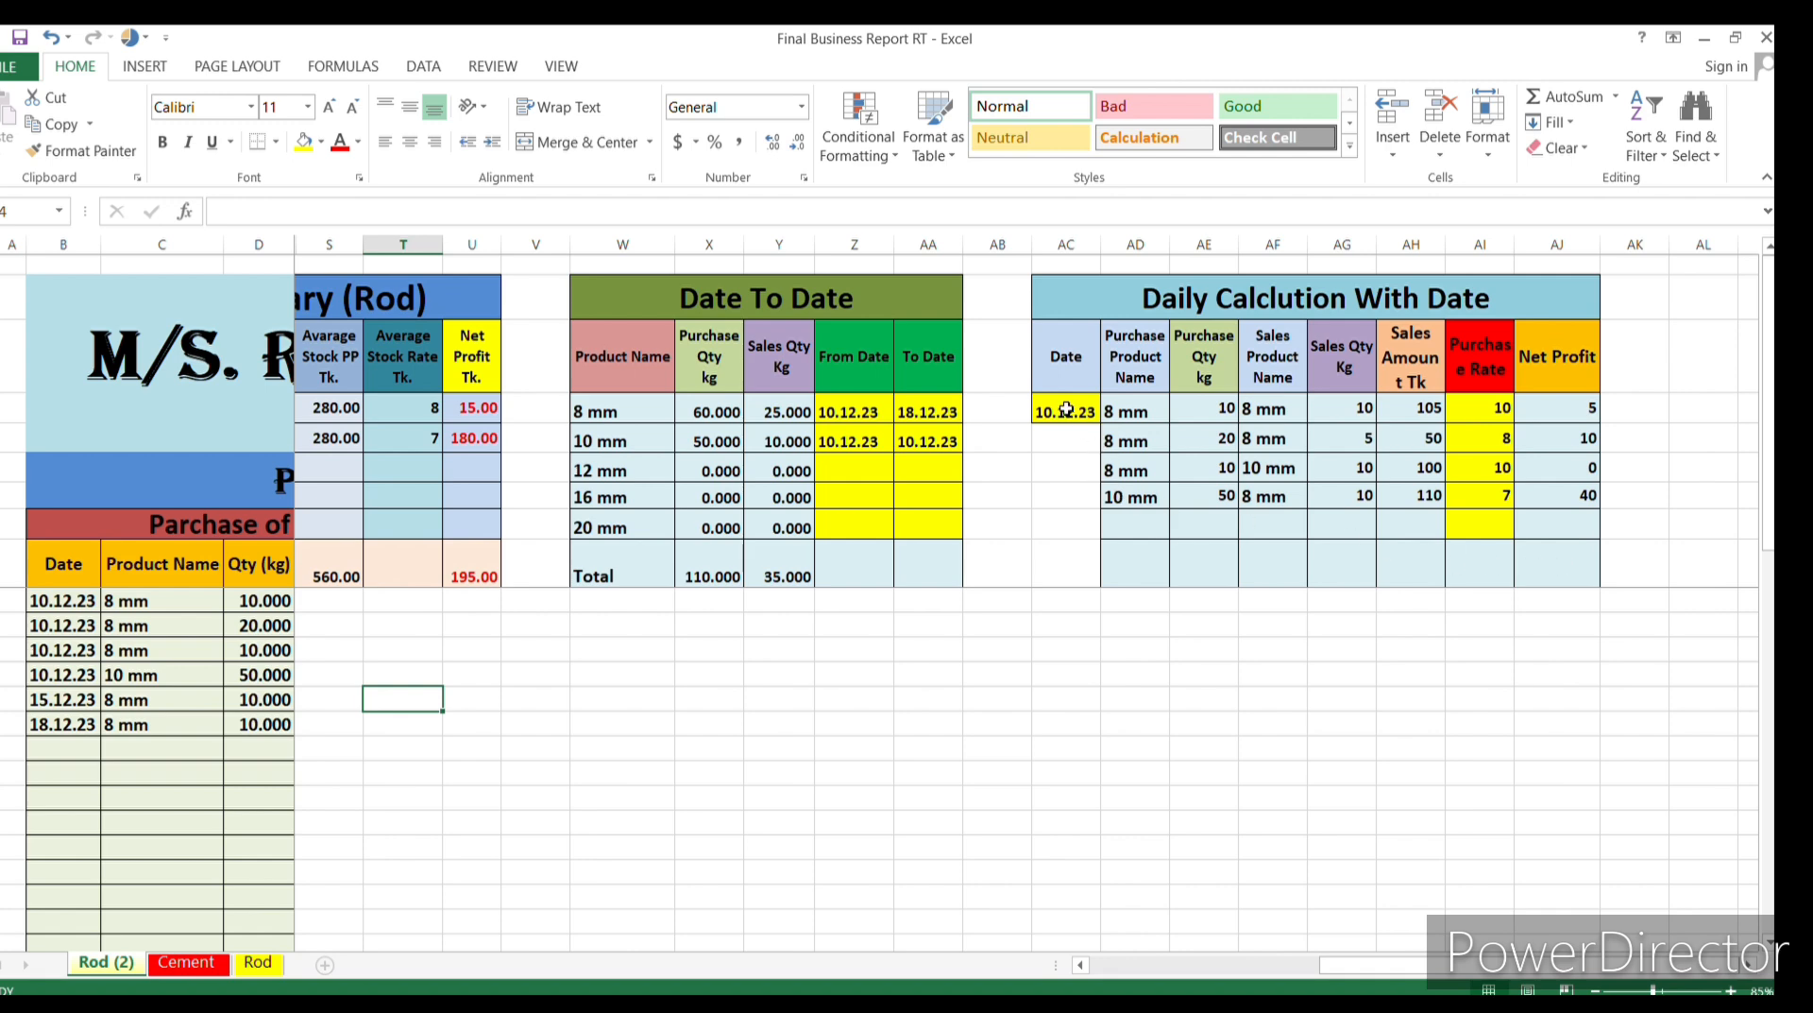
drag(1370, 965, 1103, 942)
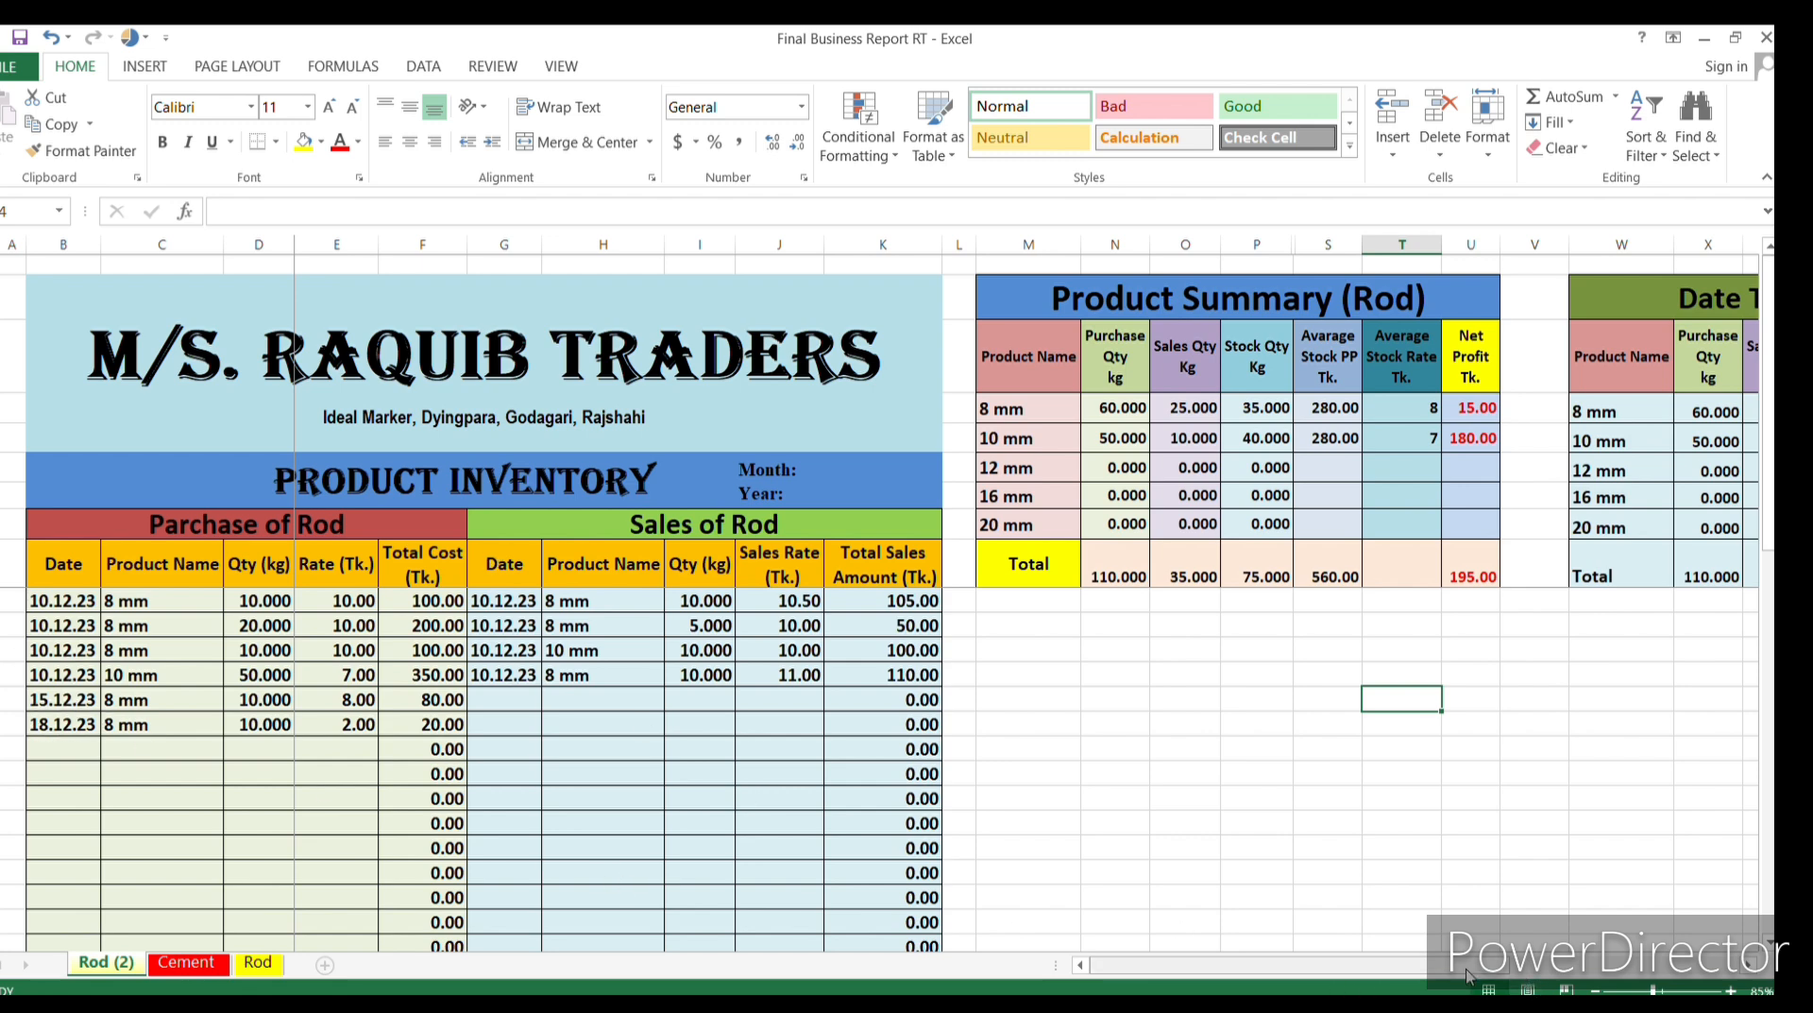
click(1695, 968)
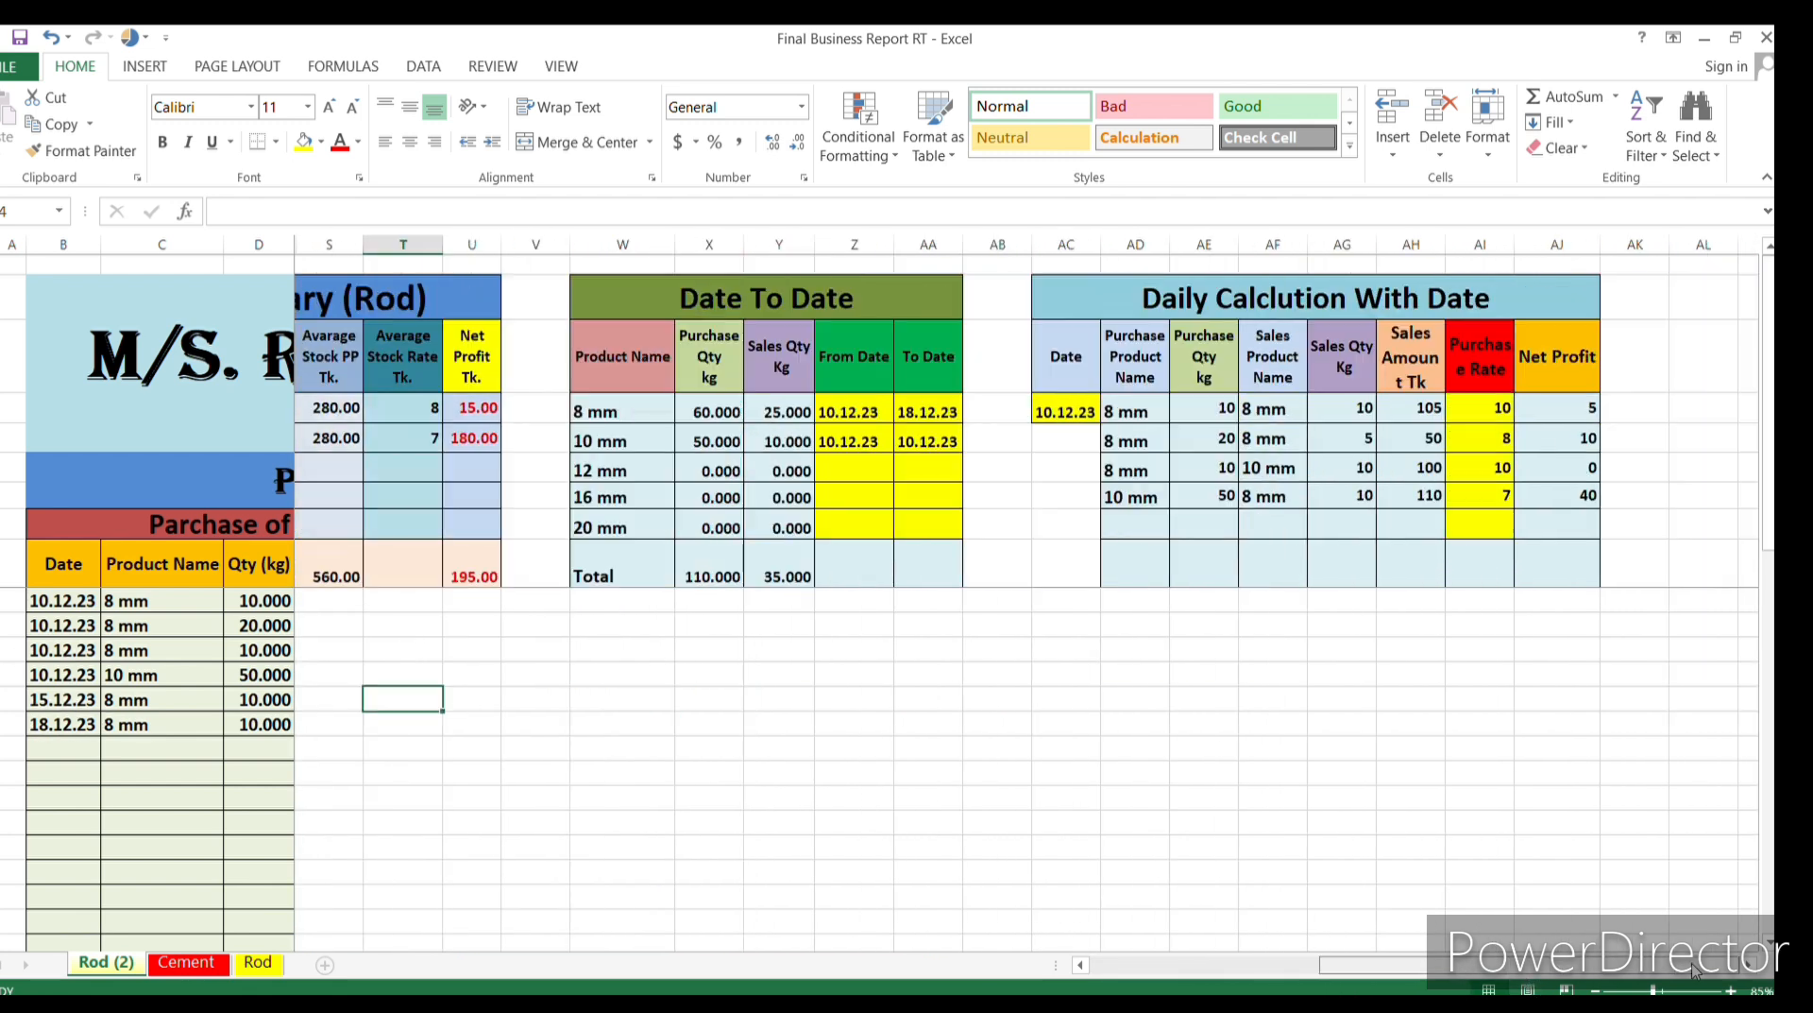
double_click(1063, 412)
key(BackSpace)
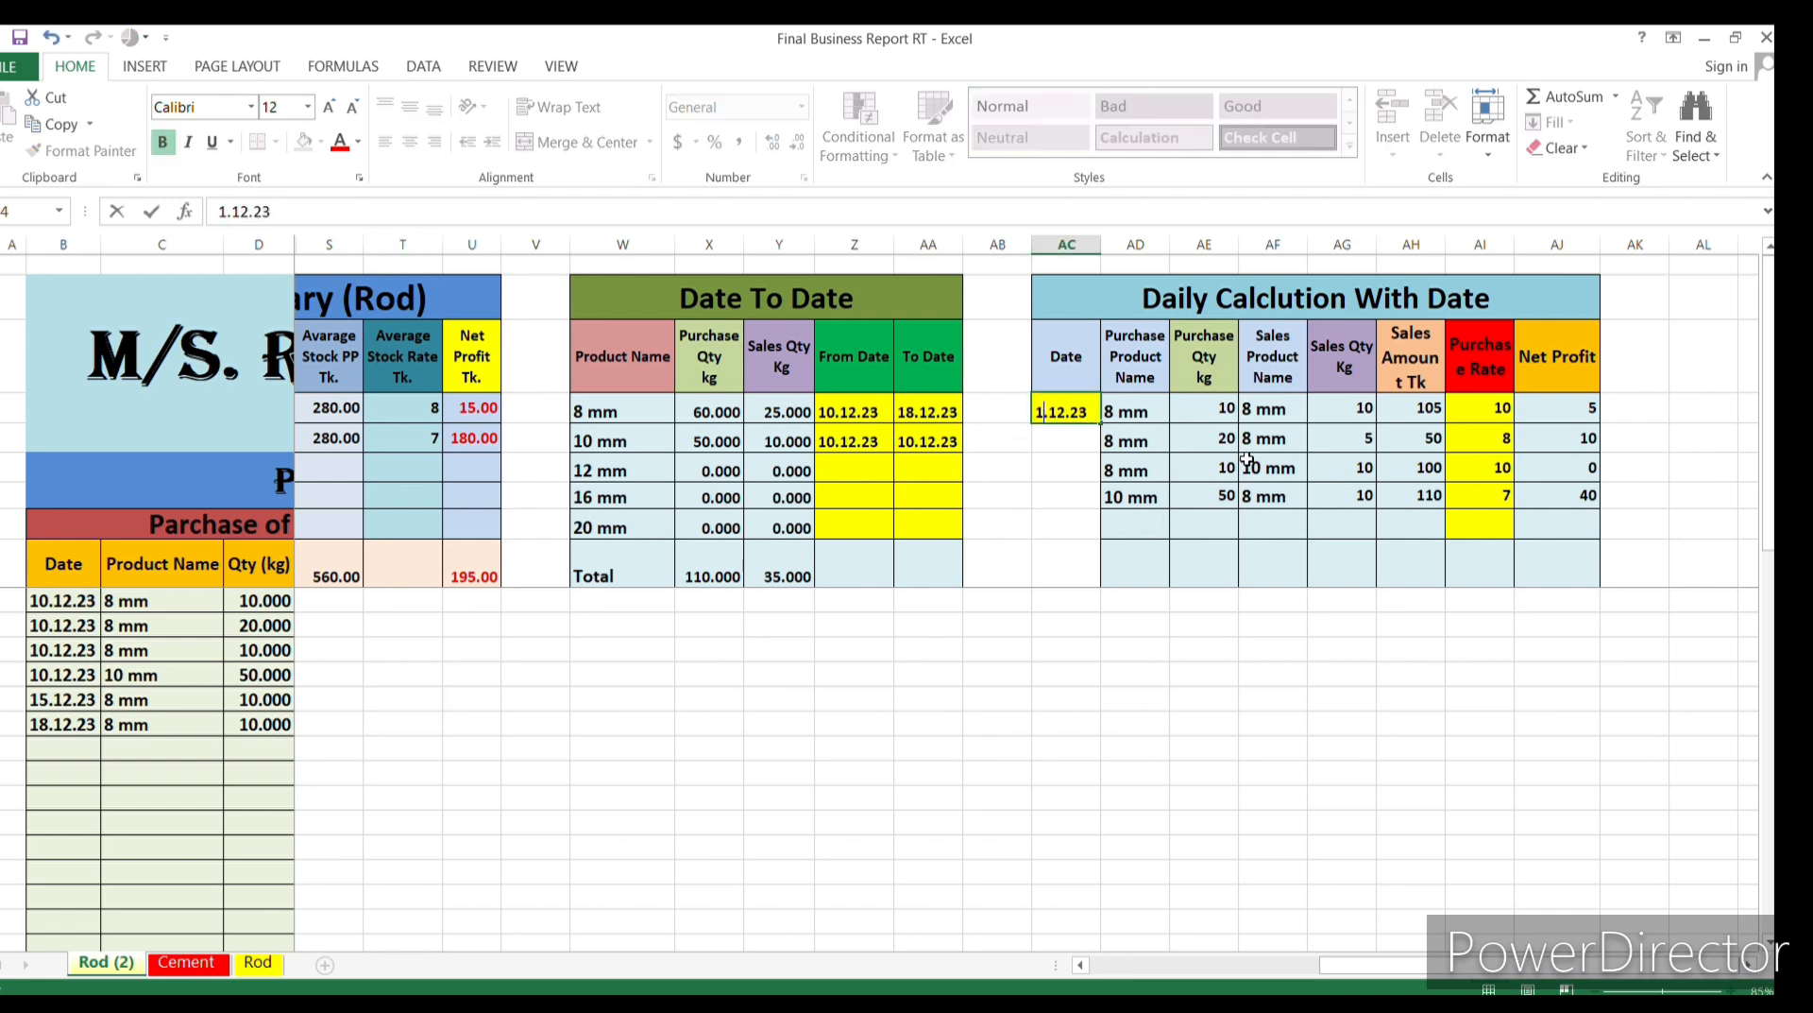
text(5)
key(Return)
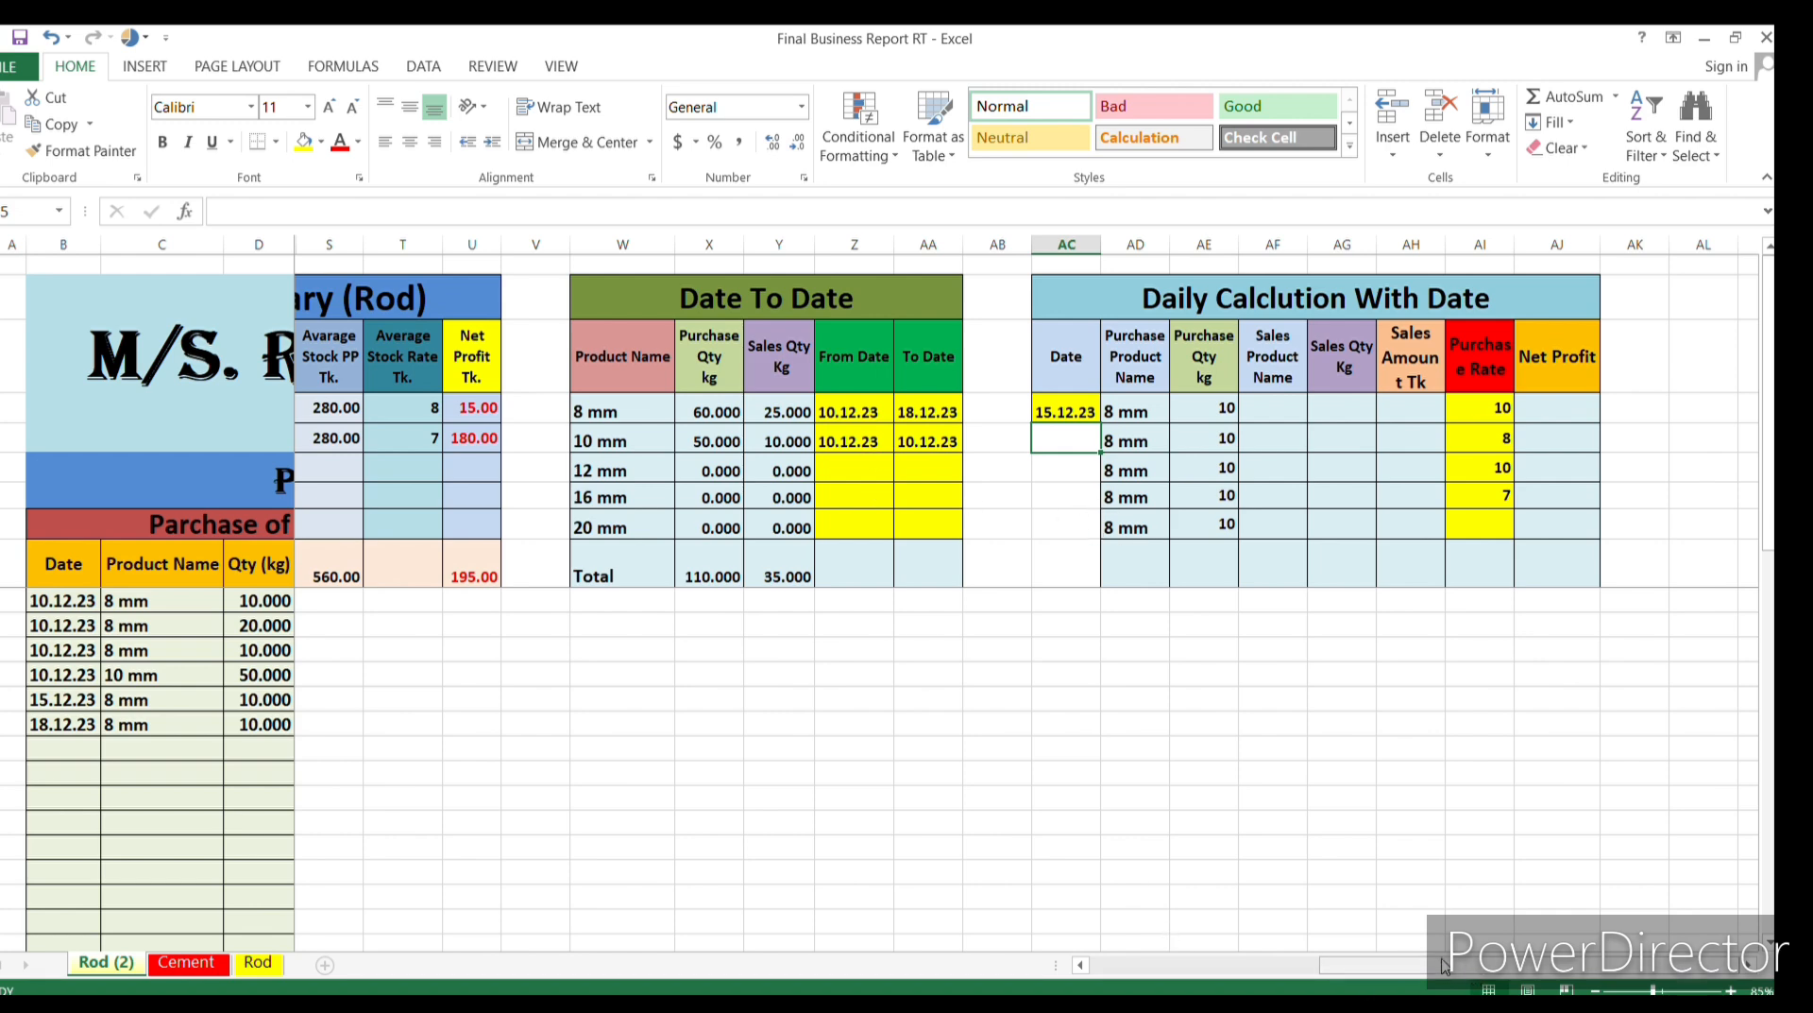
Step: Set the 8 mm row's To Date to 15.12.23 in the Date To Date table and fill both dates down to the 20 mm row
drag(1375, 964, 1126, 942)
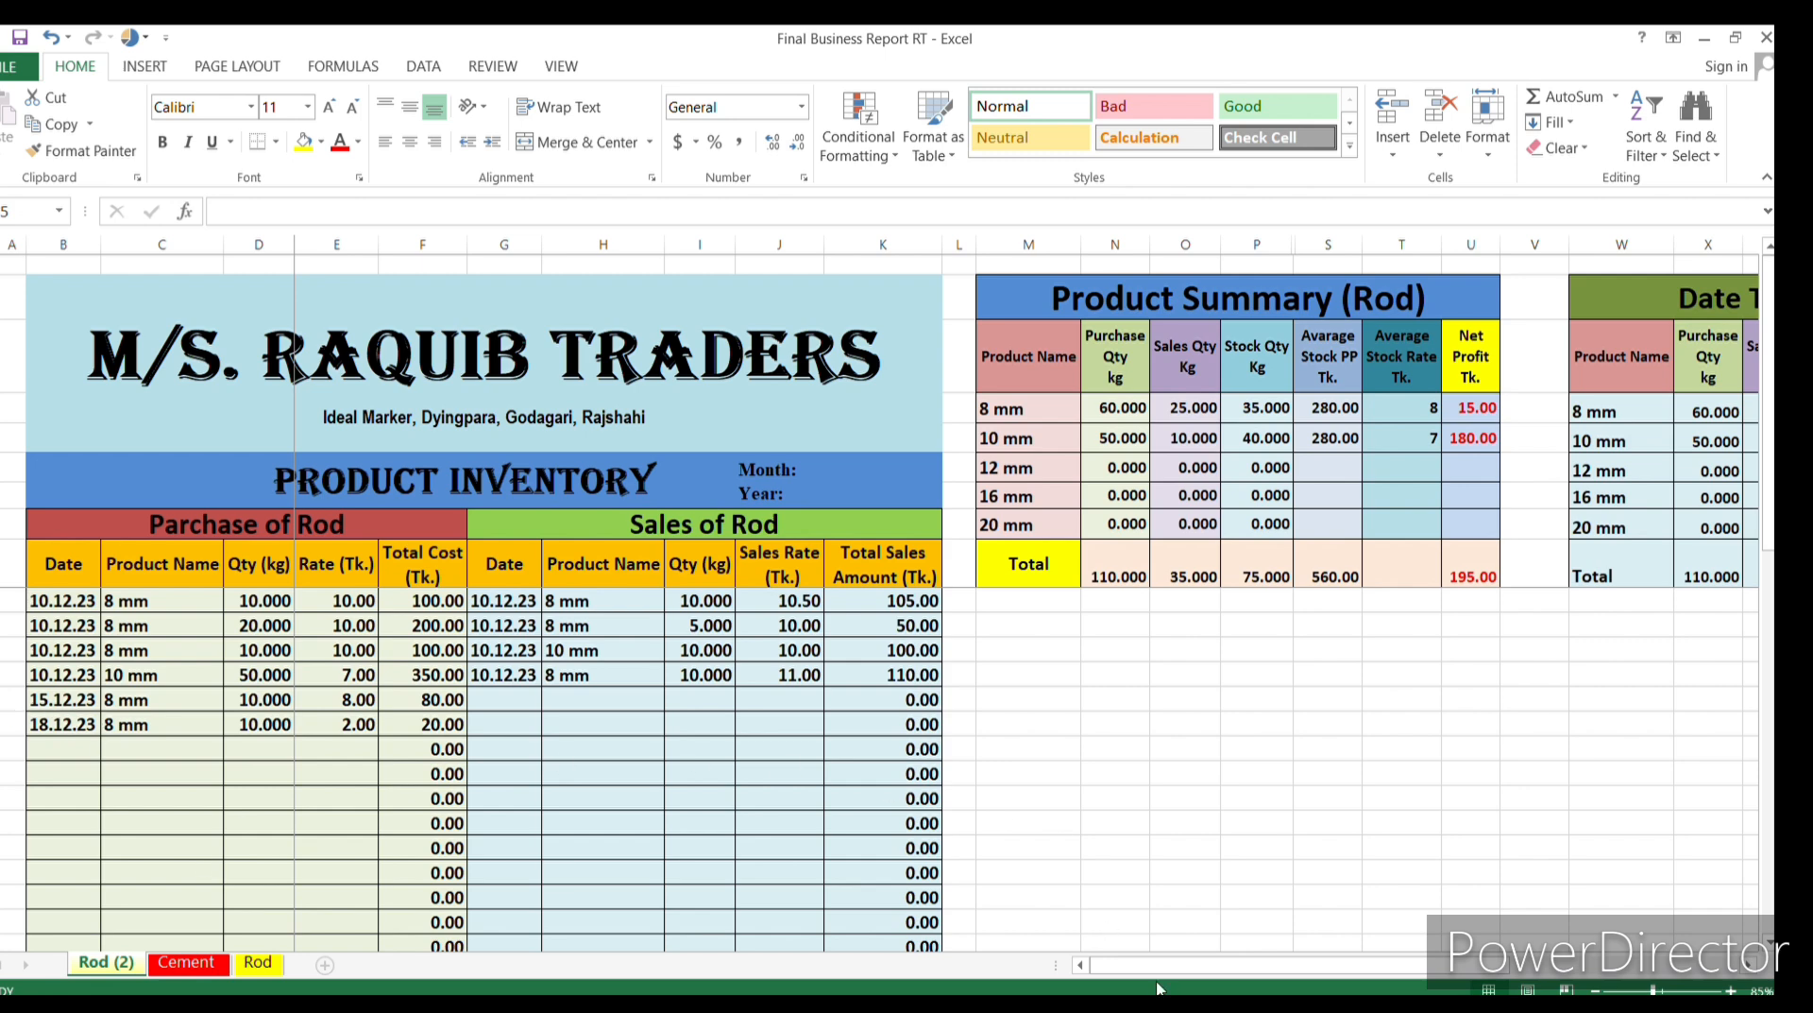
drag(1162, 963, 1516, 964)
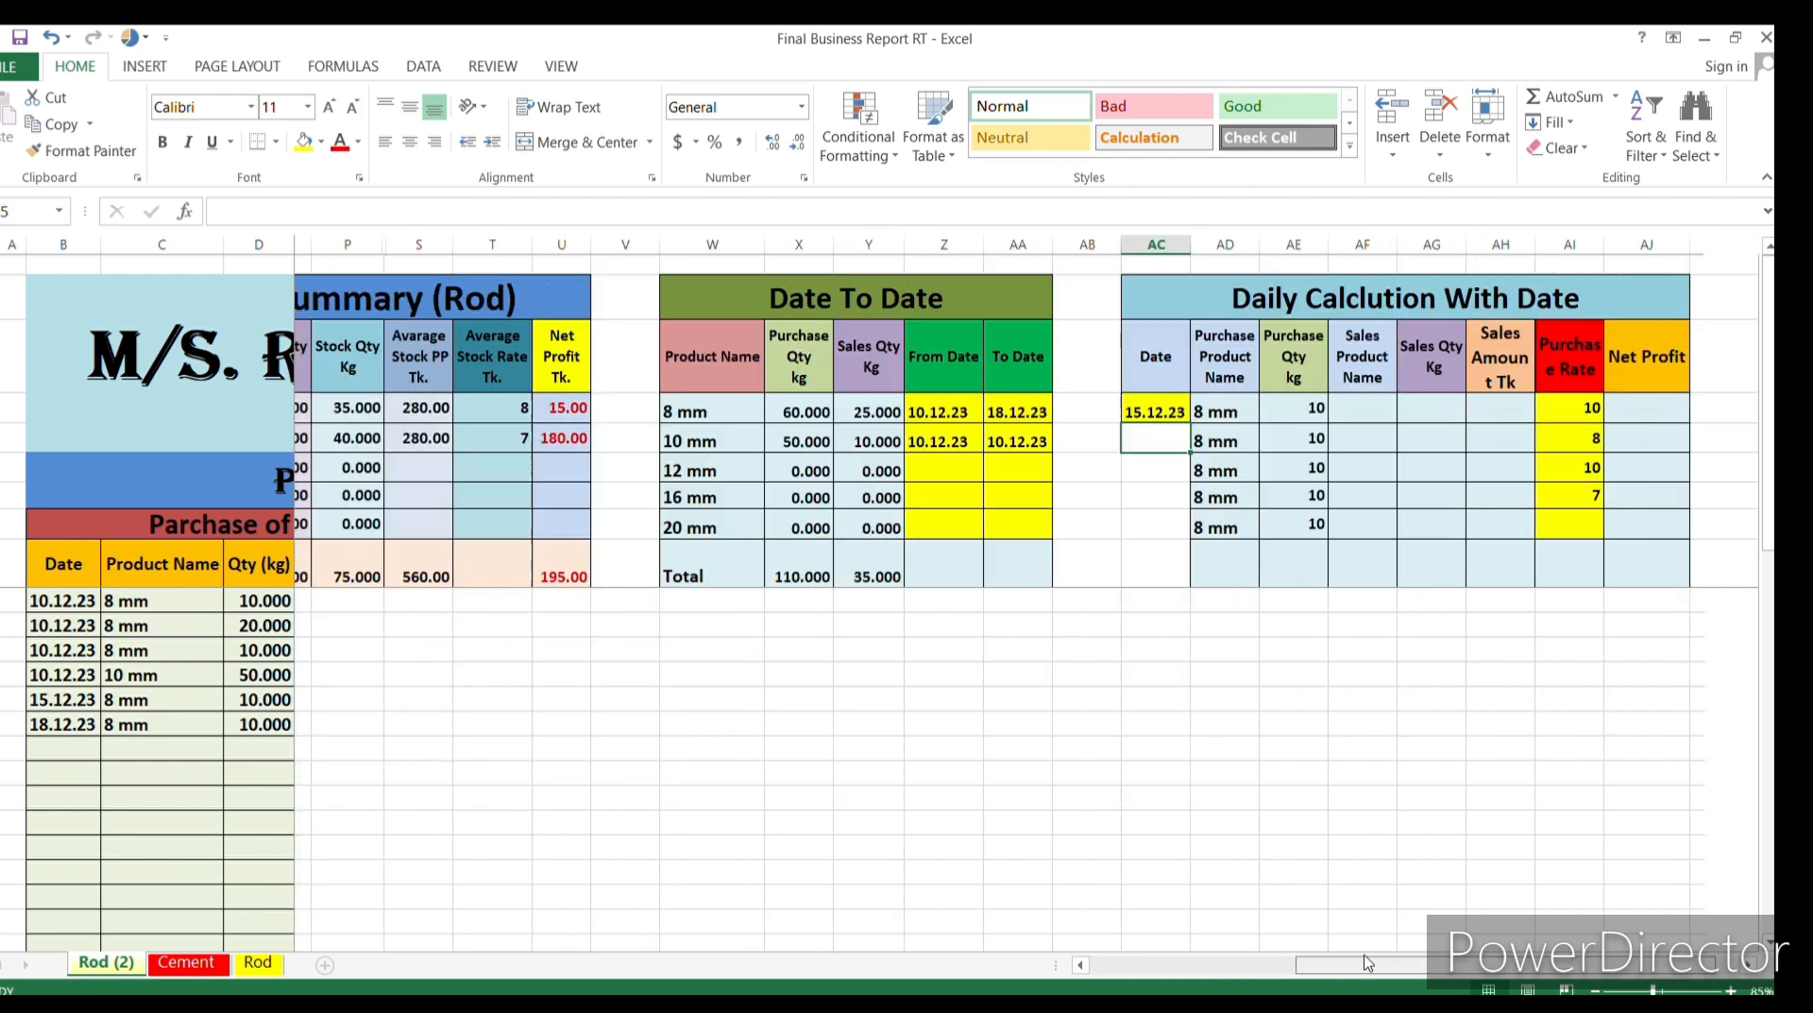
click(987, 441)
double_click(987, 413)
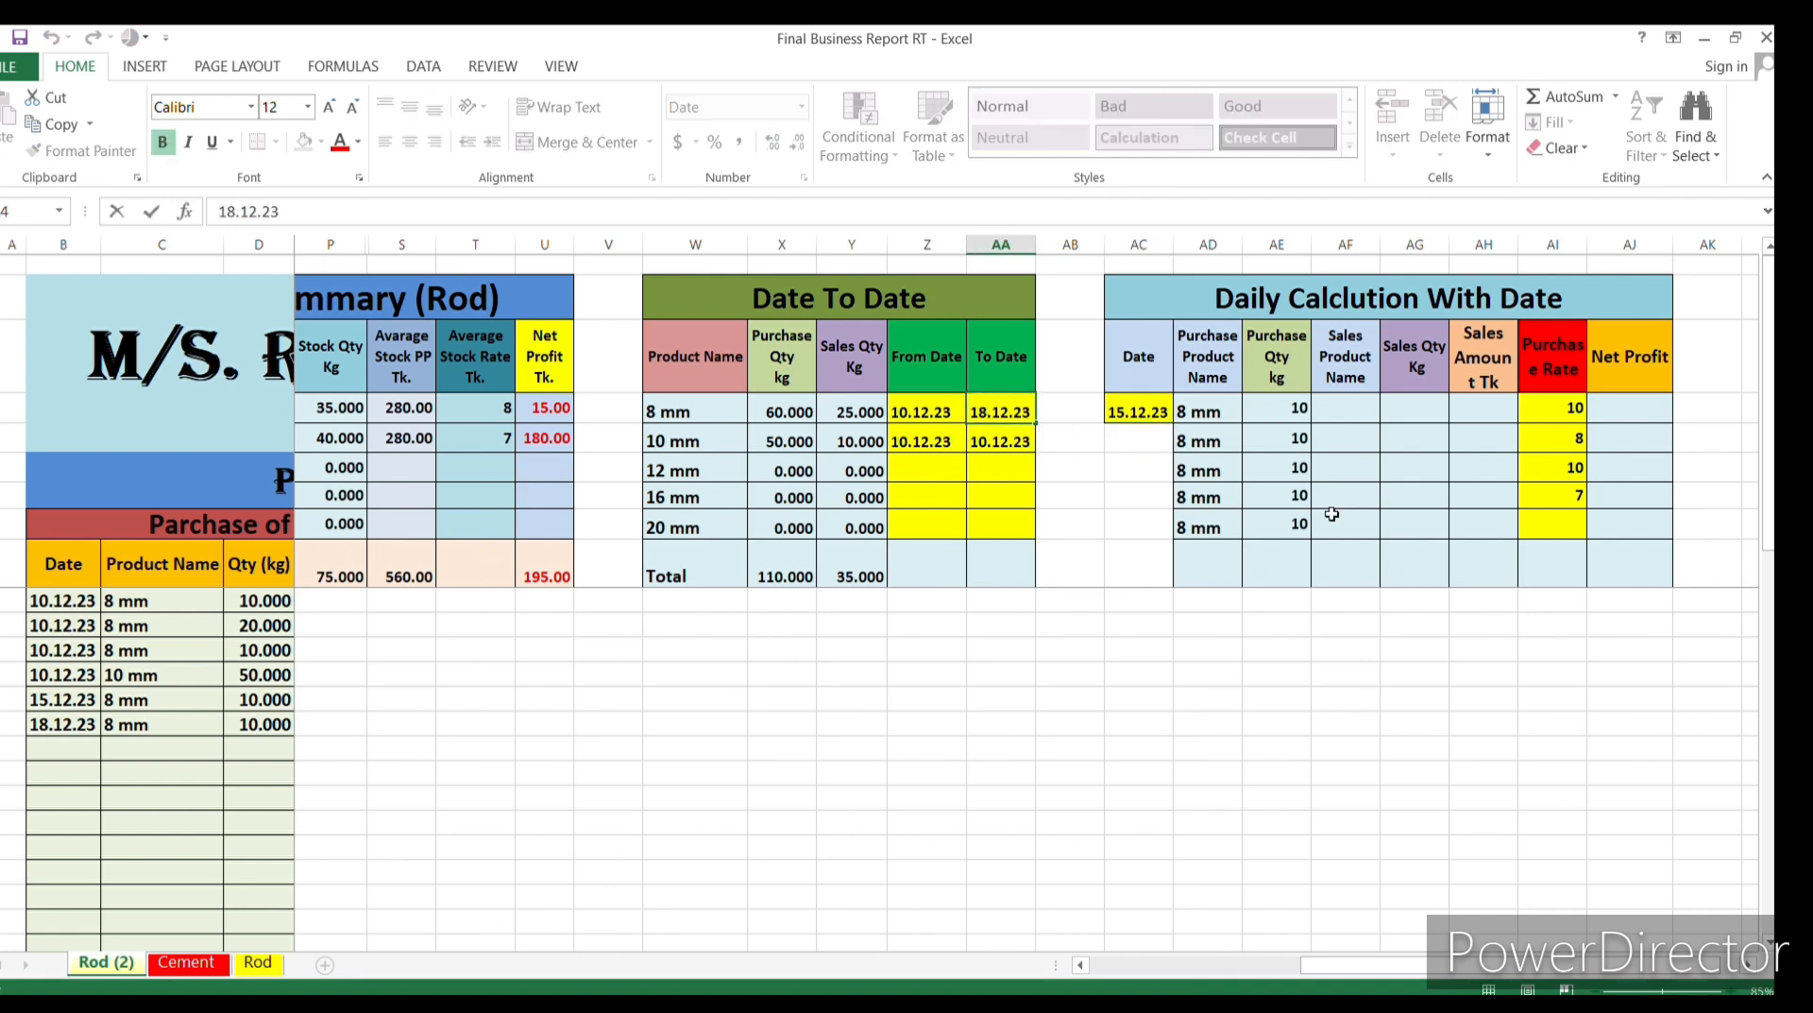
key(BackSpace)
text(5)
key(Return)
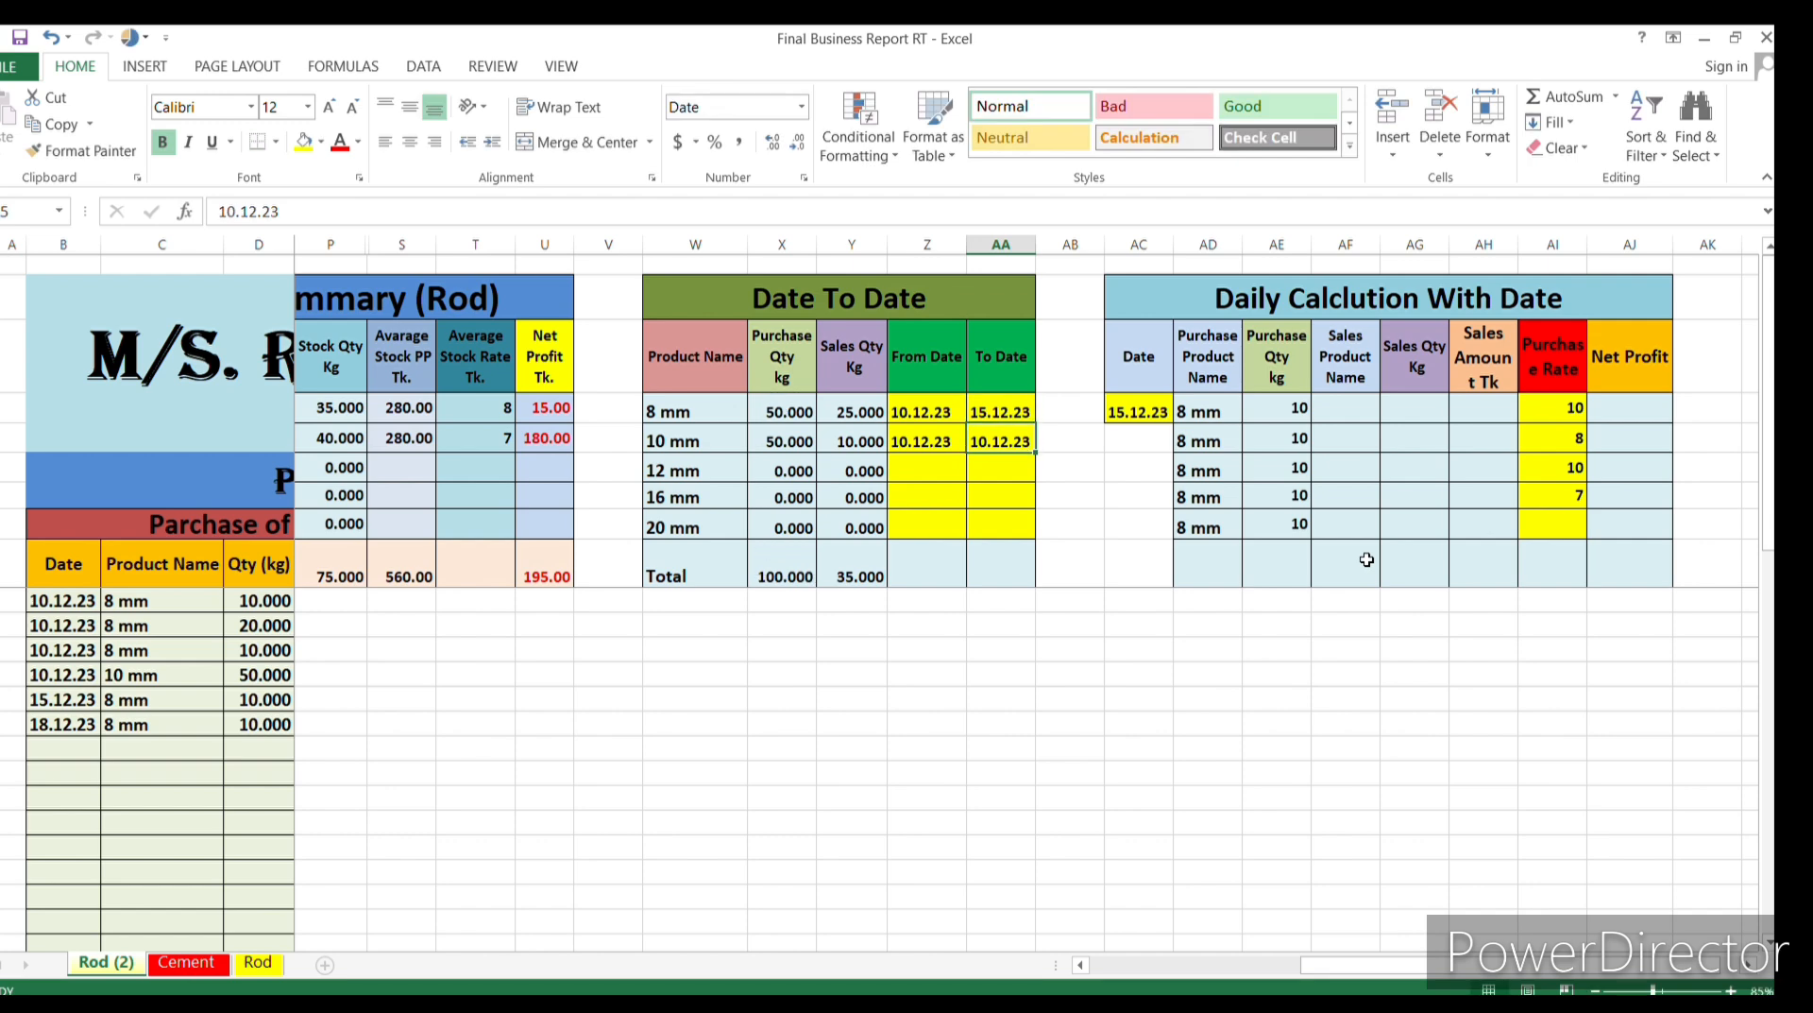
drag(905, 413, 1007, 530)
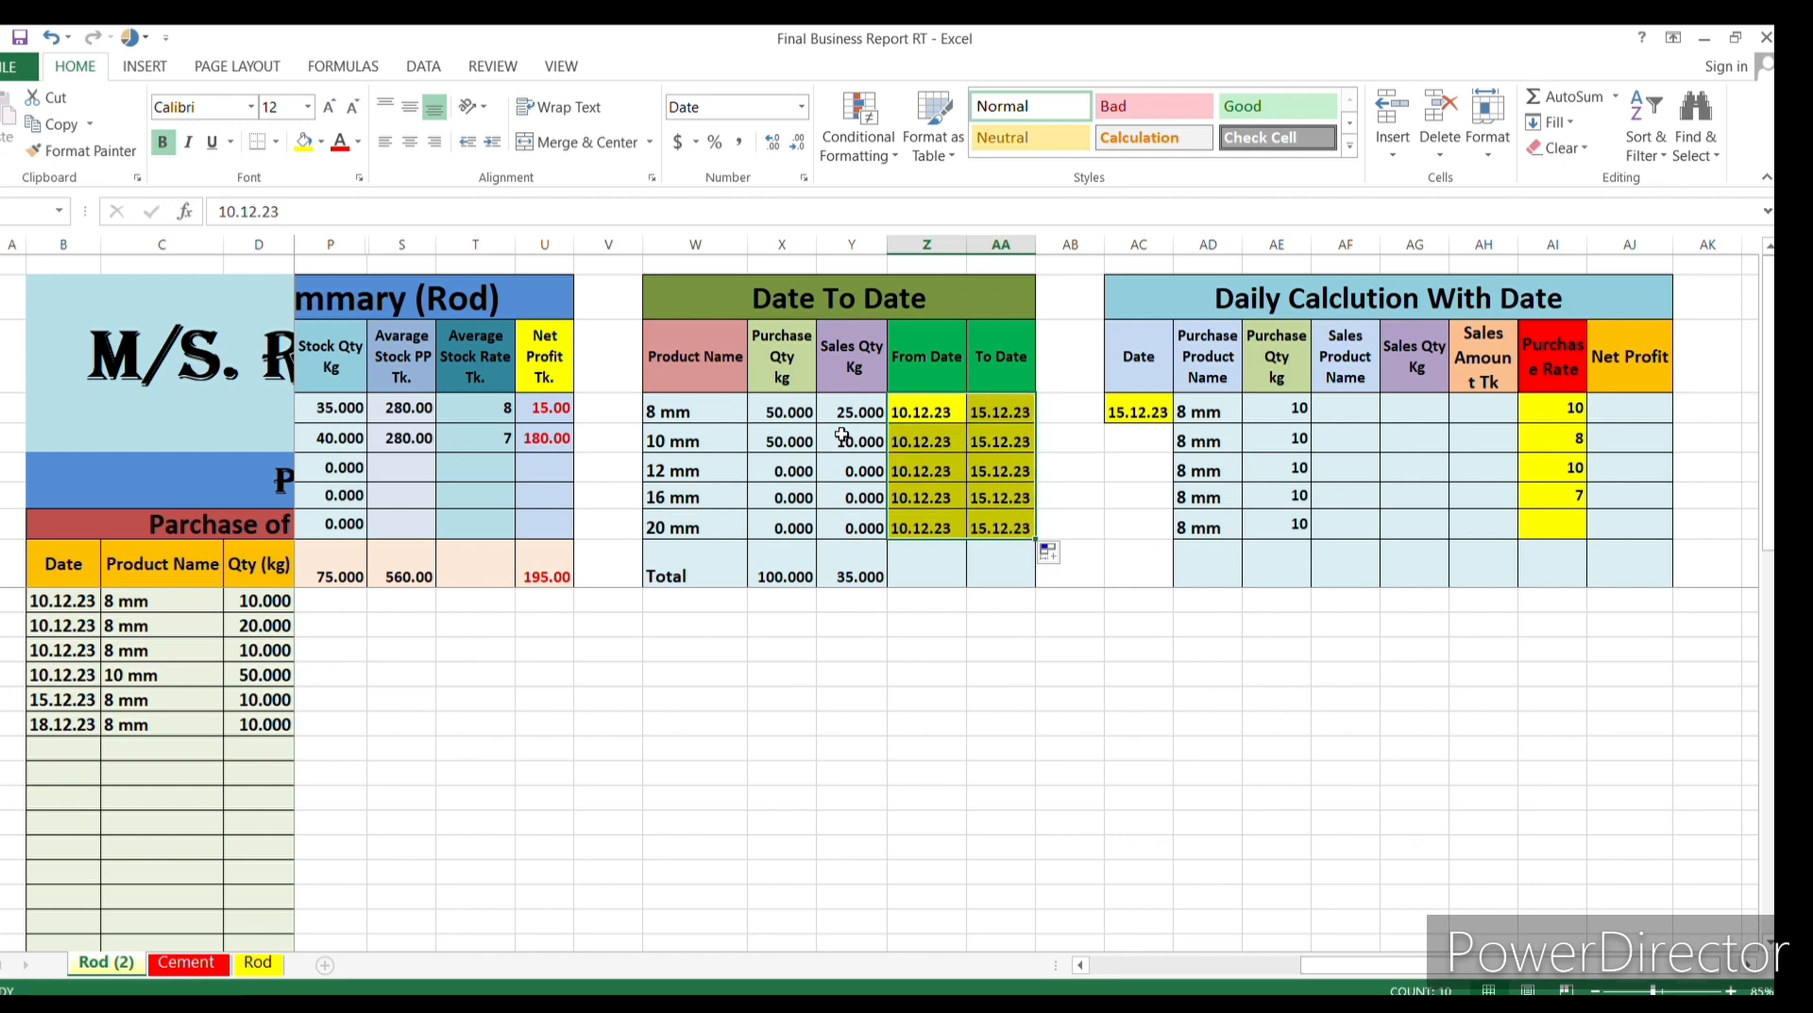
Step: Set the 8 mm row's To Date to 10.12.23 in the Date To Date table
click(945, 416)
double_click(988, 413)
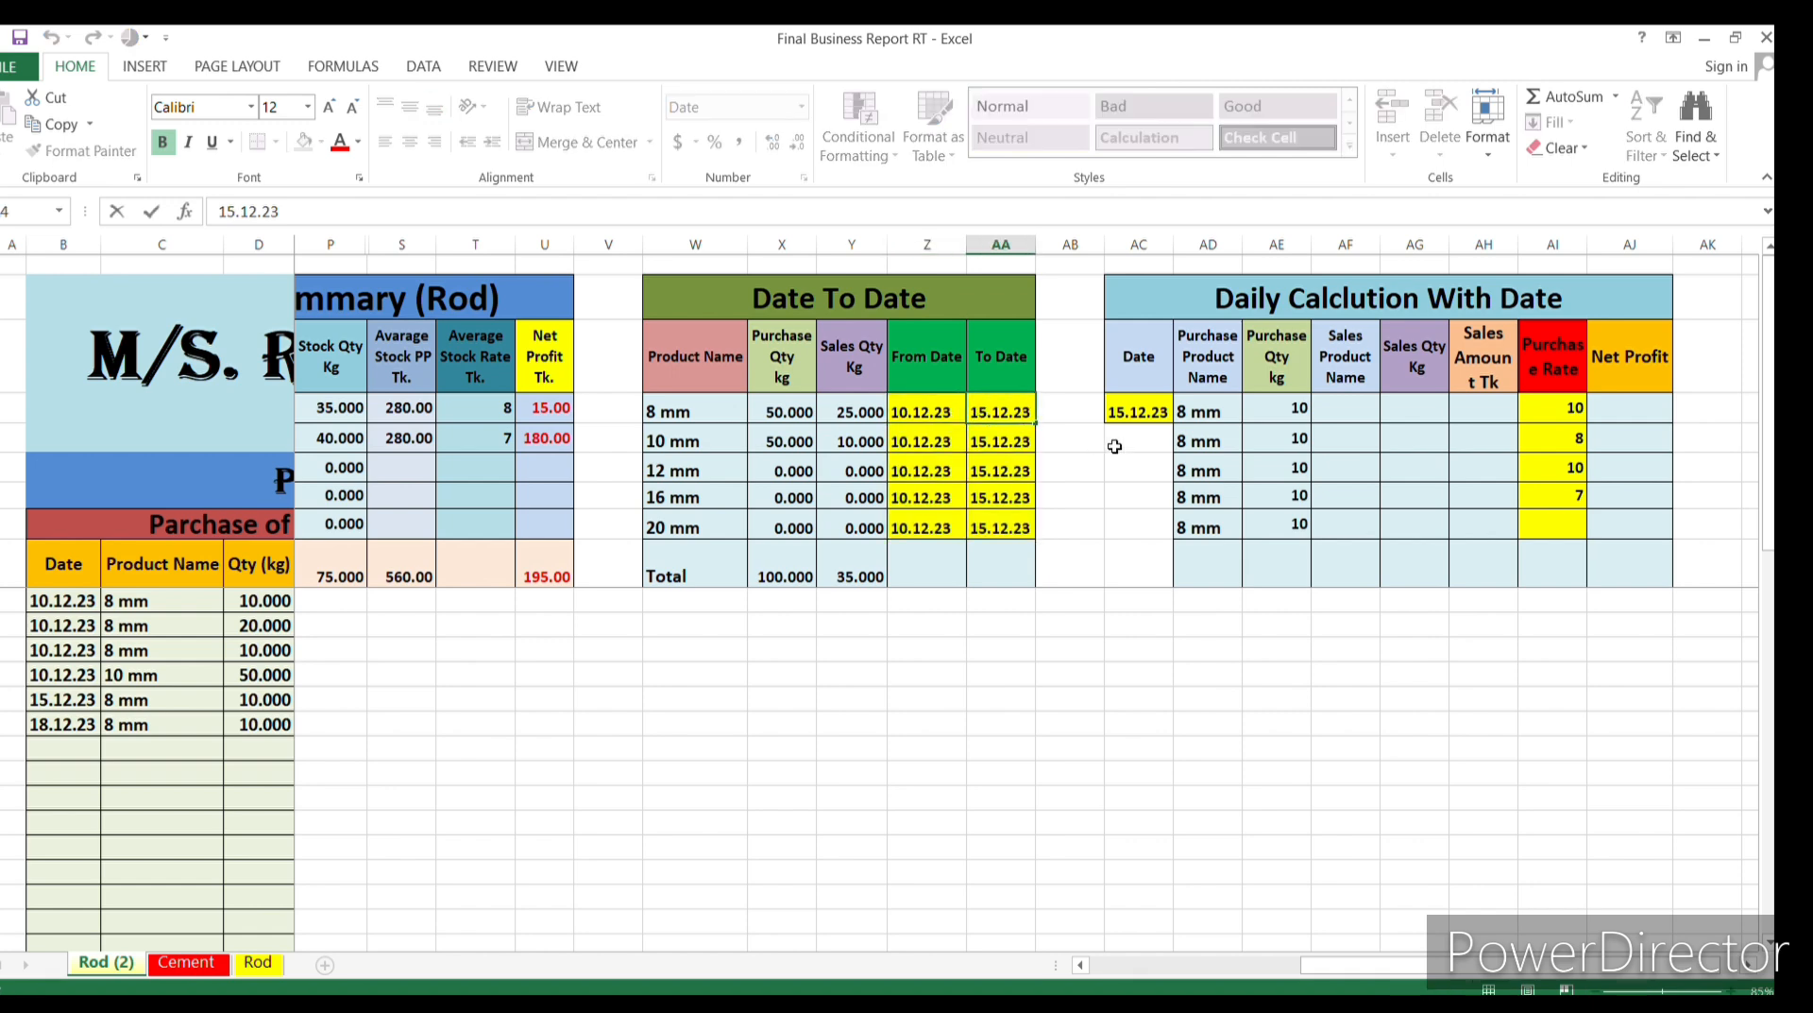
key(BackSpace)
text(0)
key(Return)
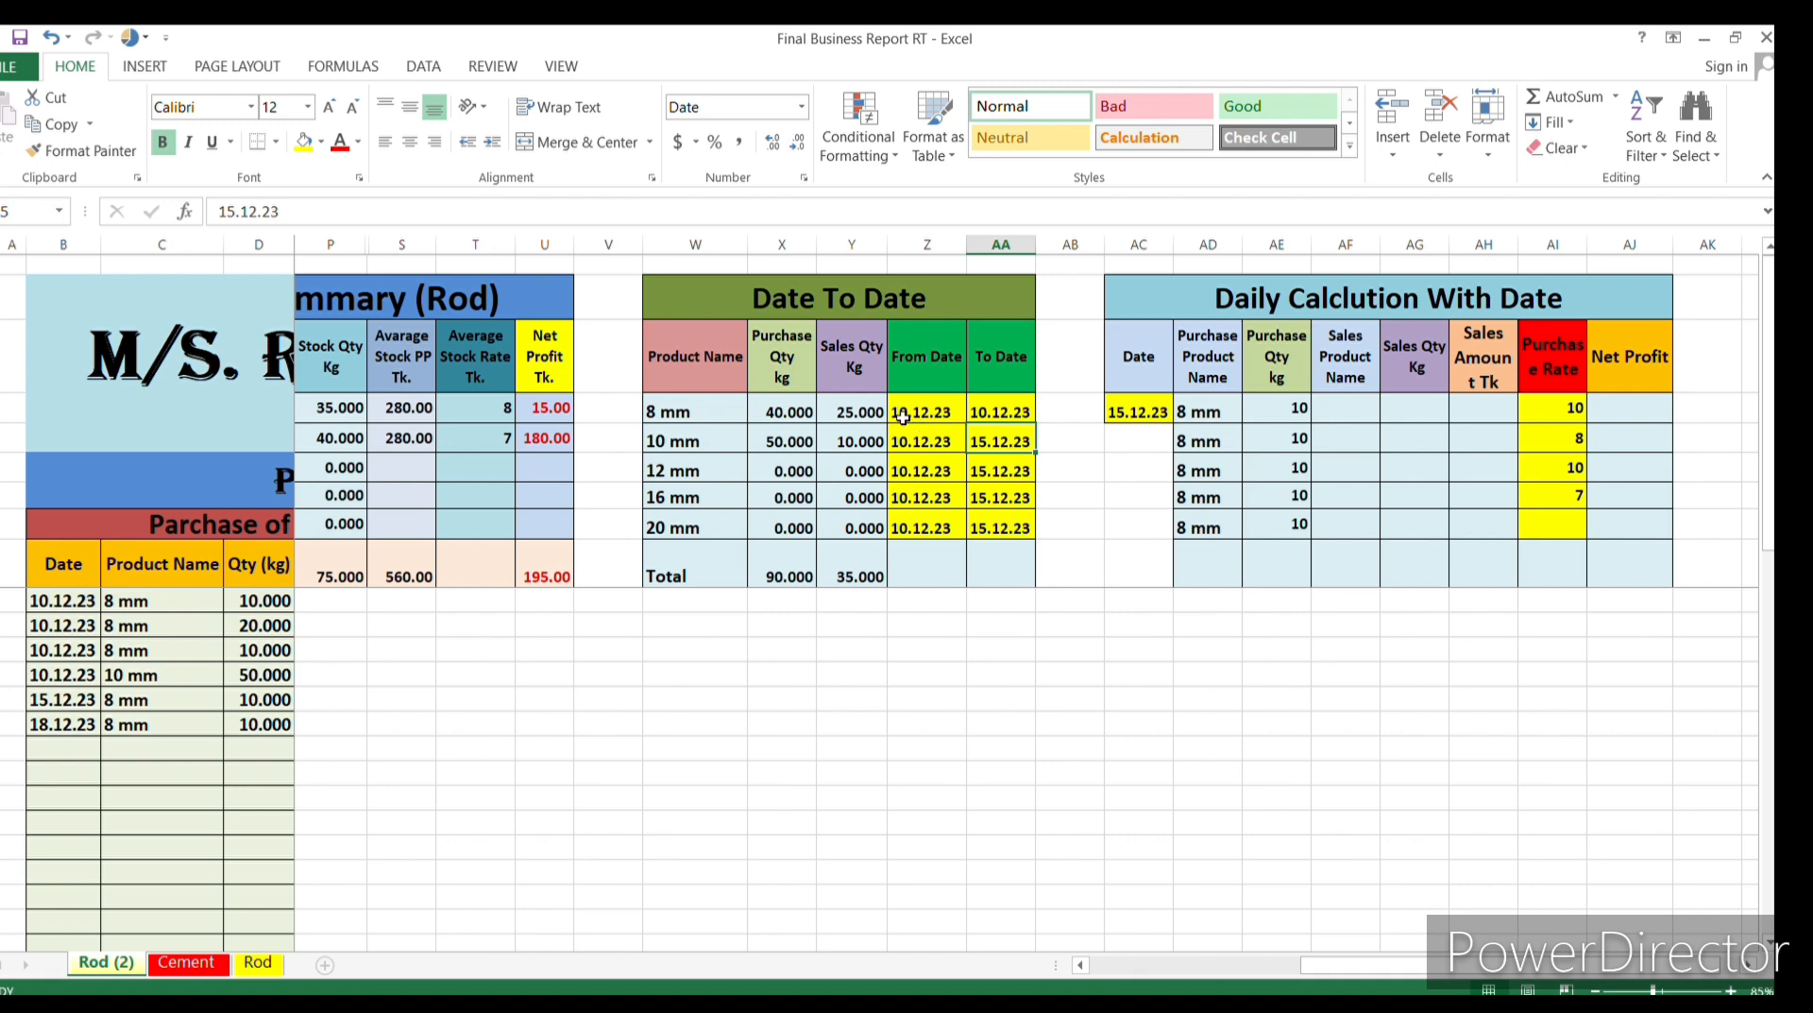
Step: Fill the 8 mm row's From Date and To Date, both 10.12.23, down through the 20 mm row
click(939, 414)
drag(940, 413, 1001, 414)
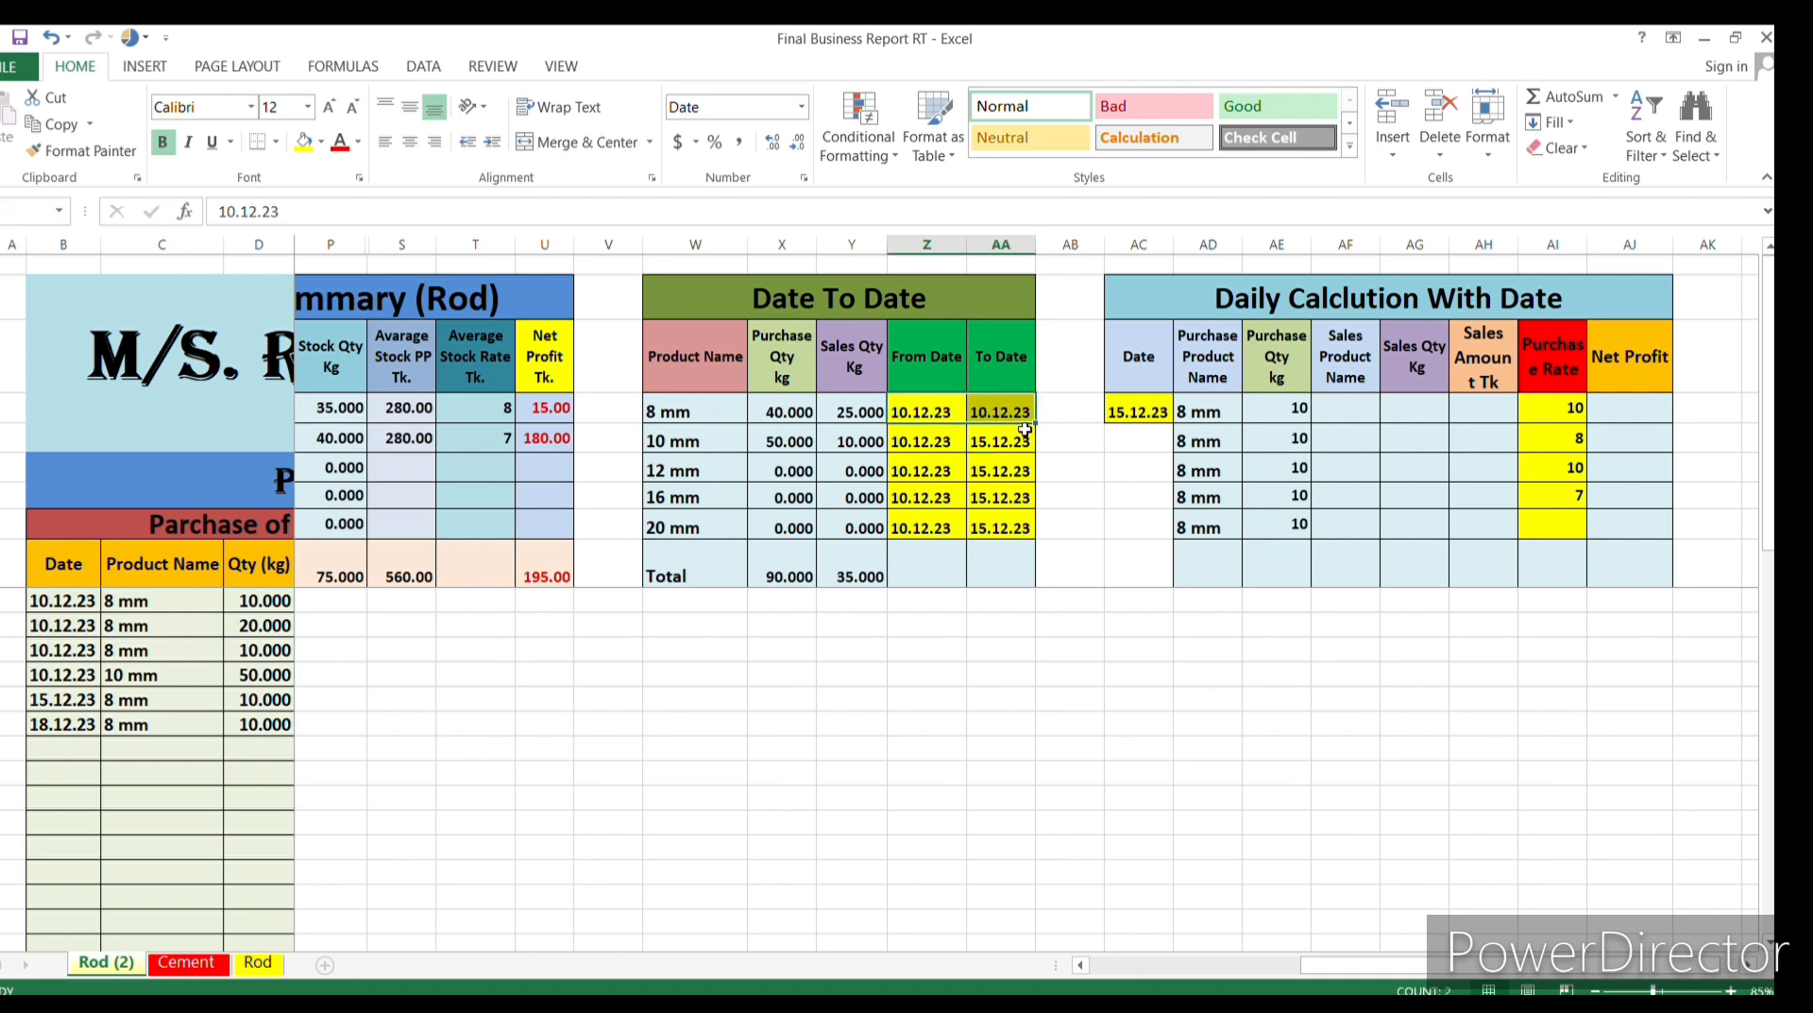
drag(1035, 427, 1015, 536)
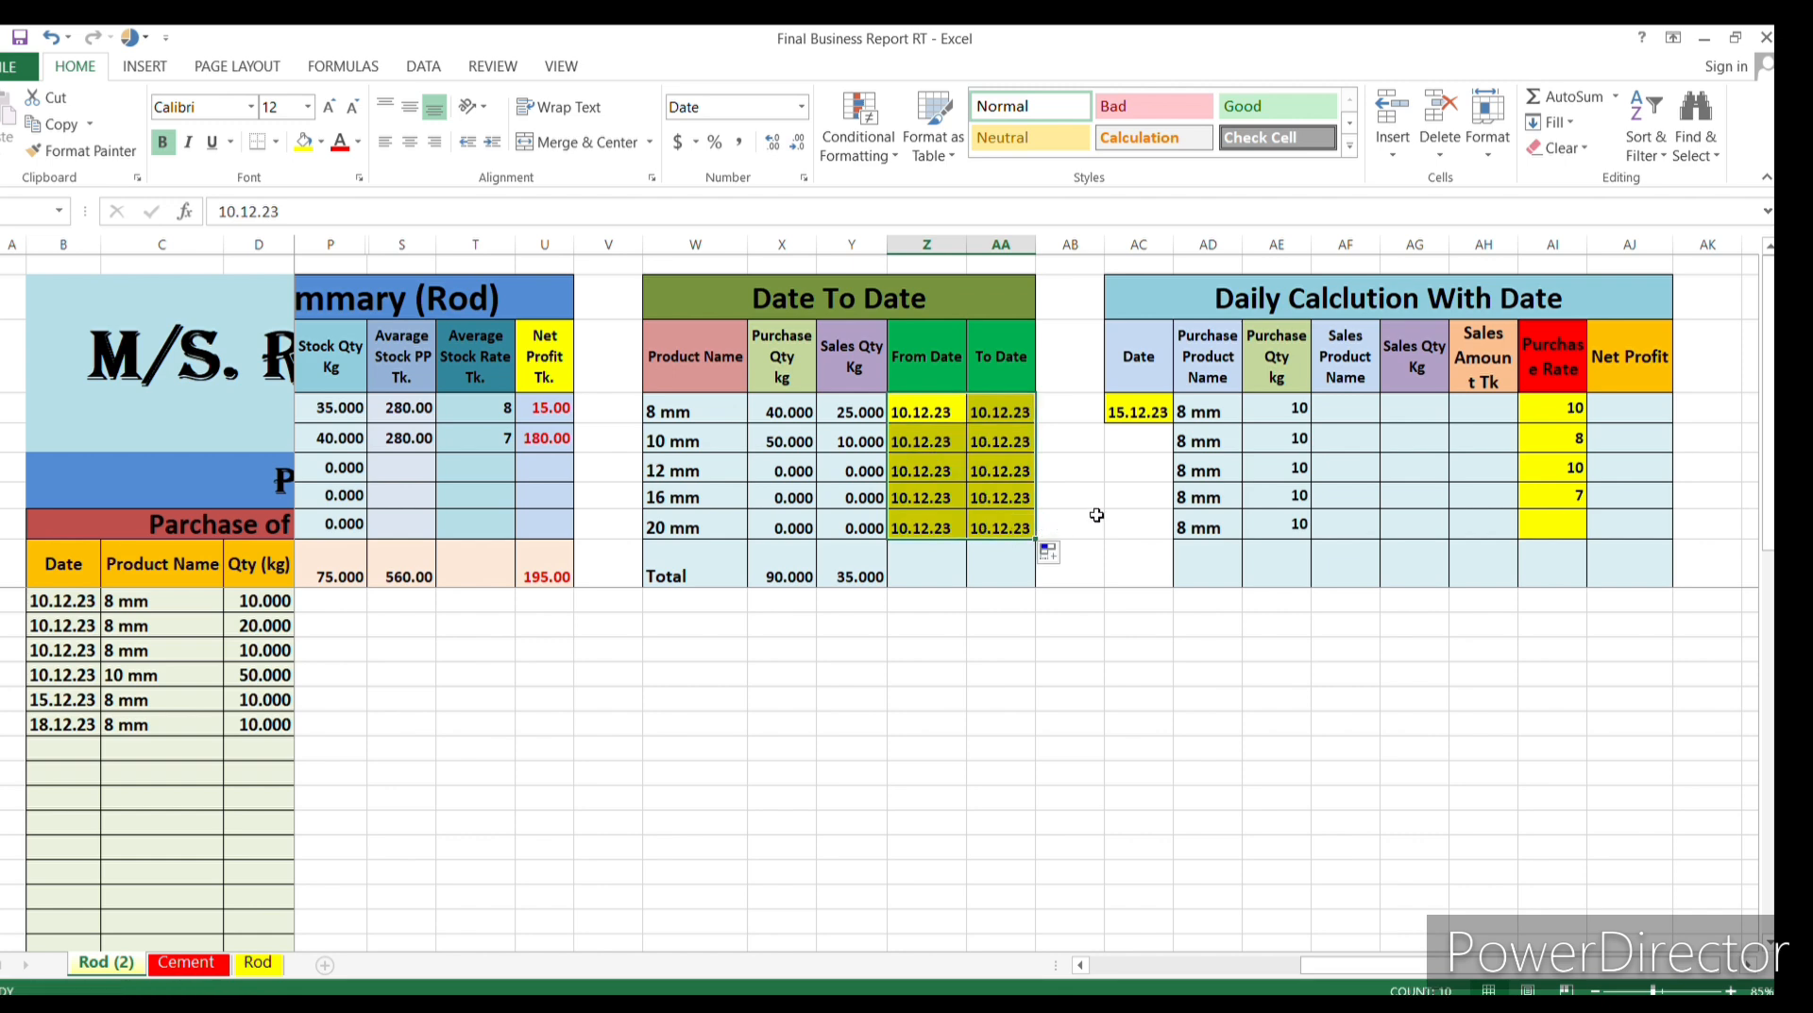
click(1098, 514)
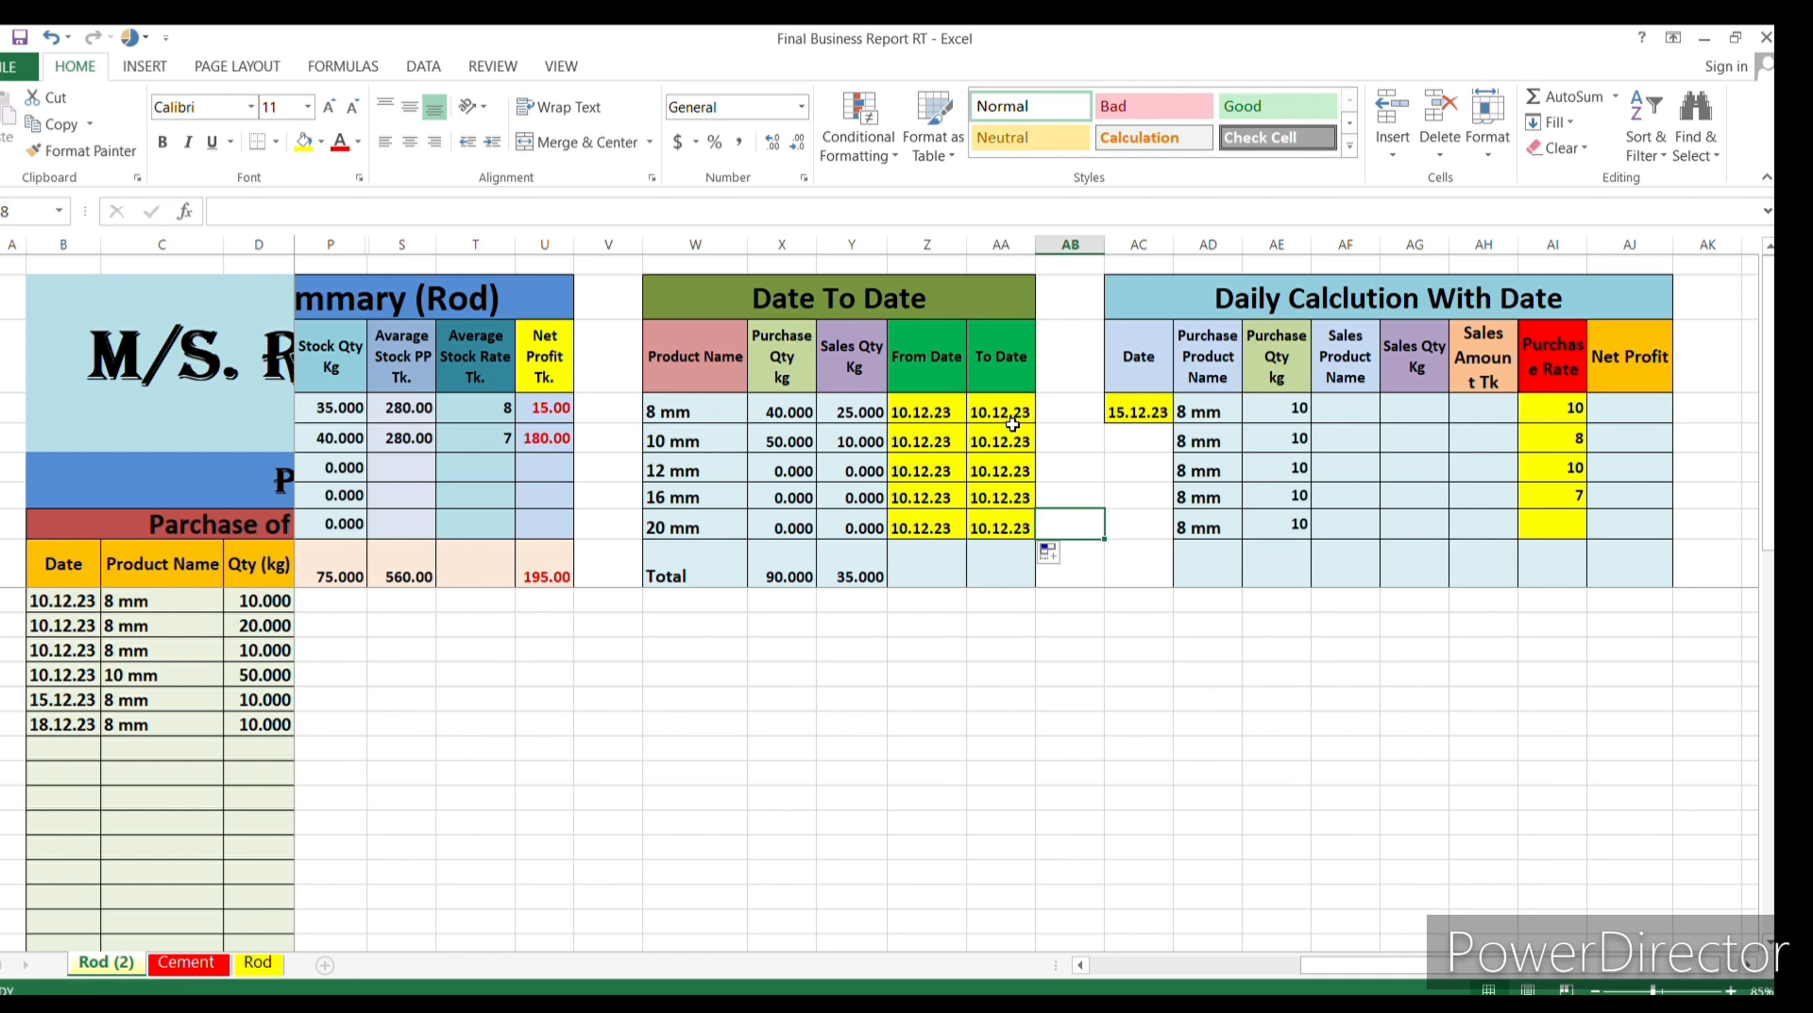
click(1217, 723)
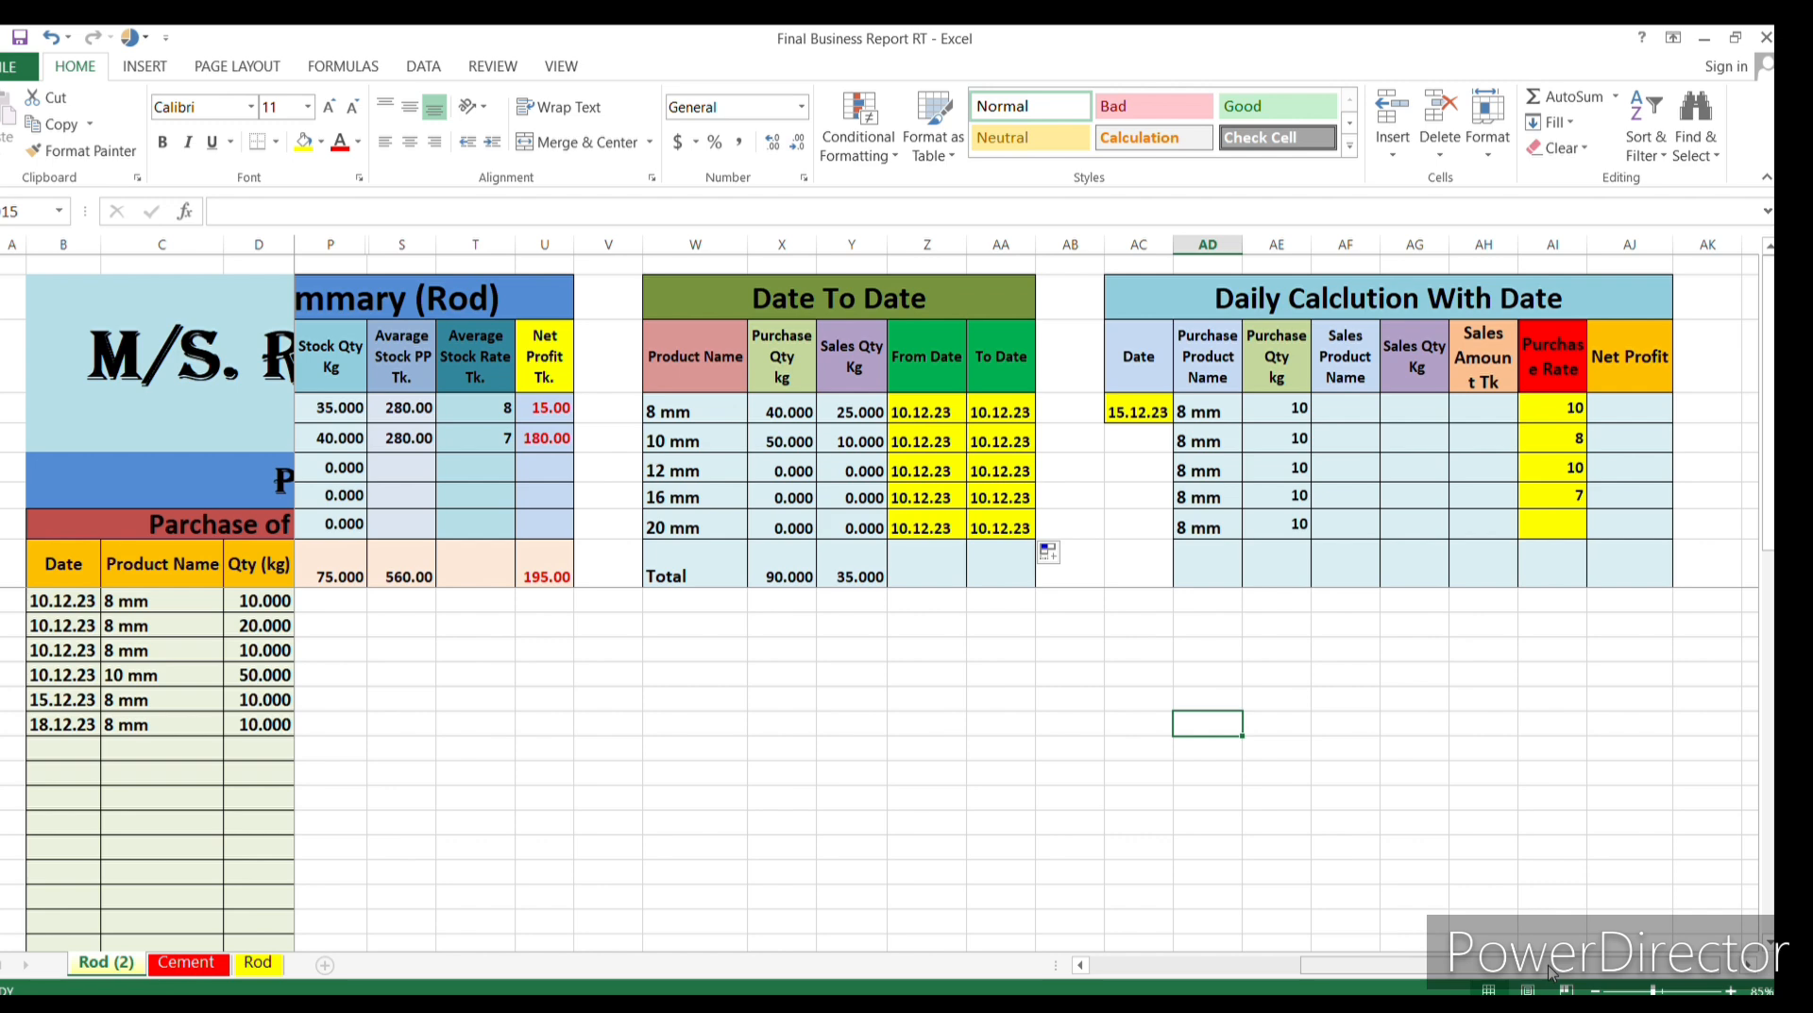
Step: Set the date in the daily calculation table to 10.12.23
drag(1549, 971, 1502, 971)
click(1369, 413)
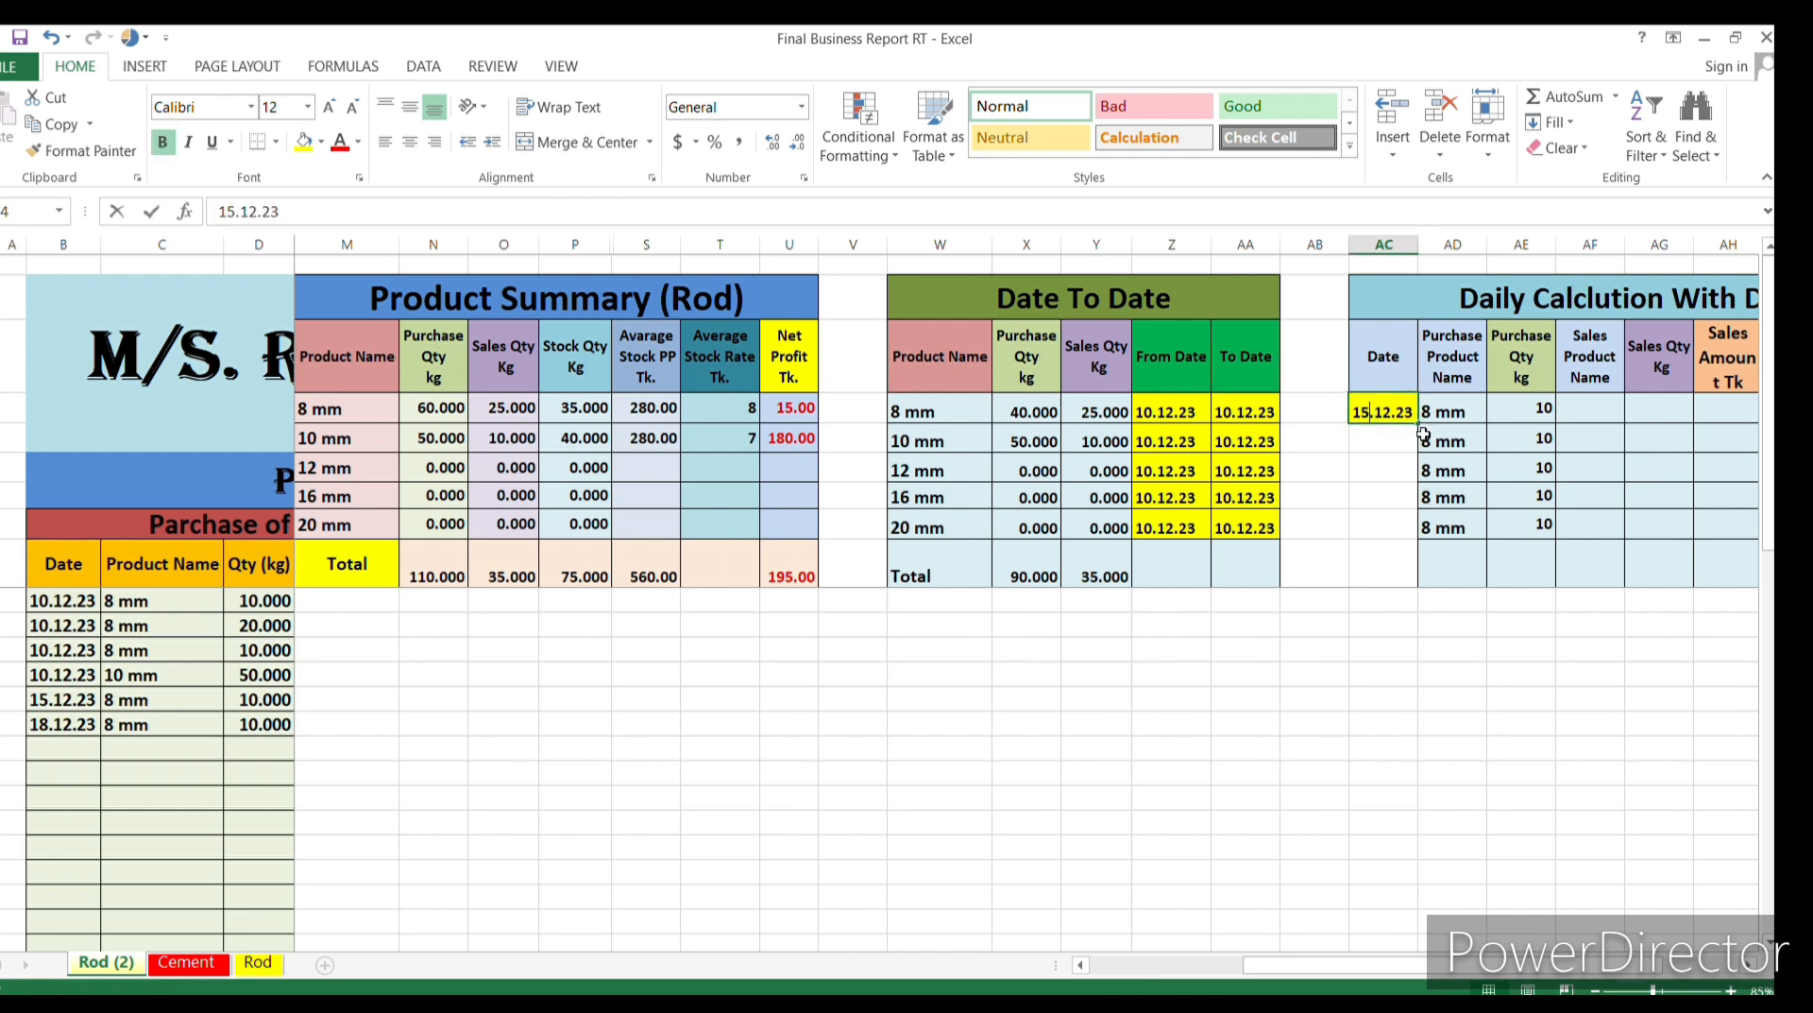
double_click(1368, 413)
key(BackSpace)
text(0)
key(Return)
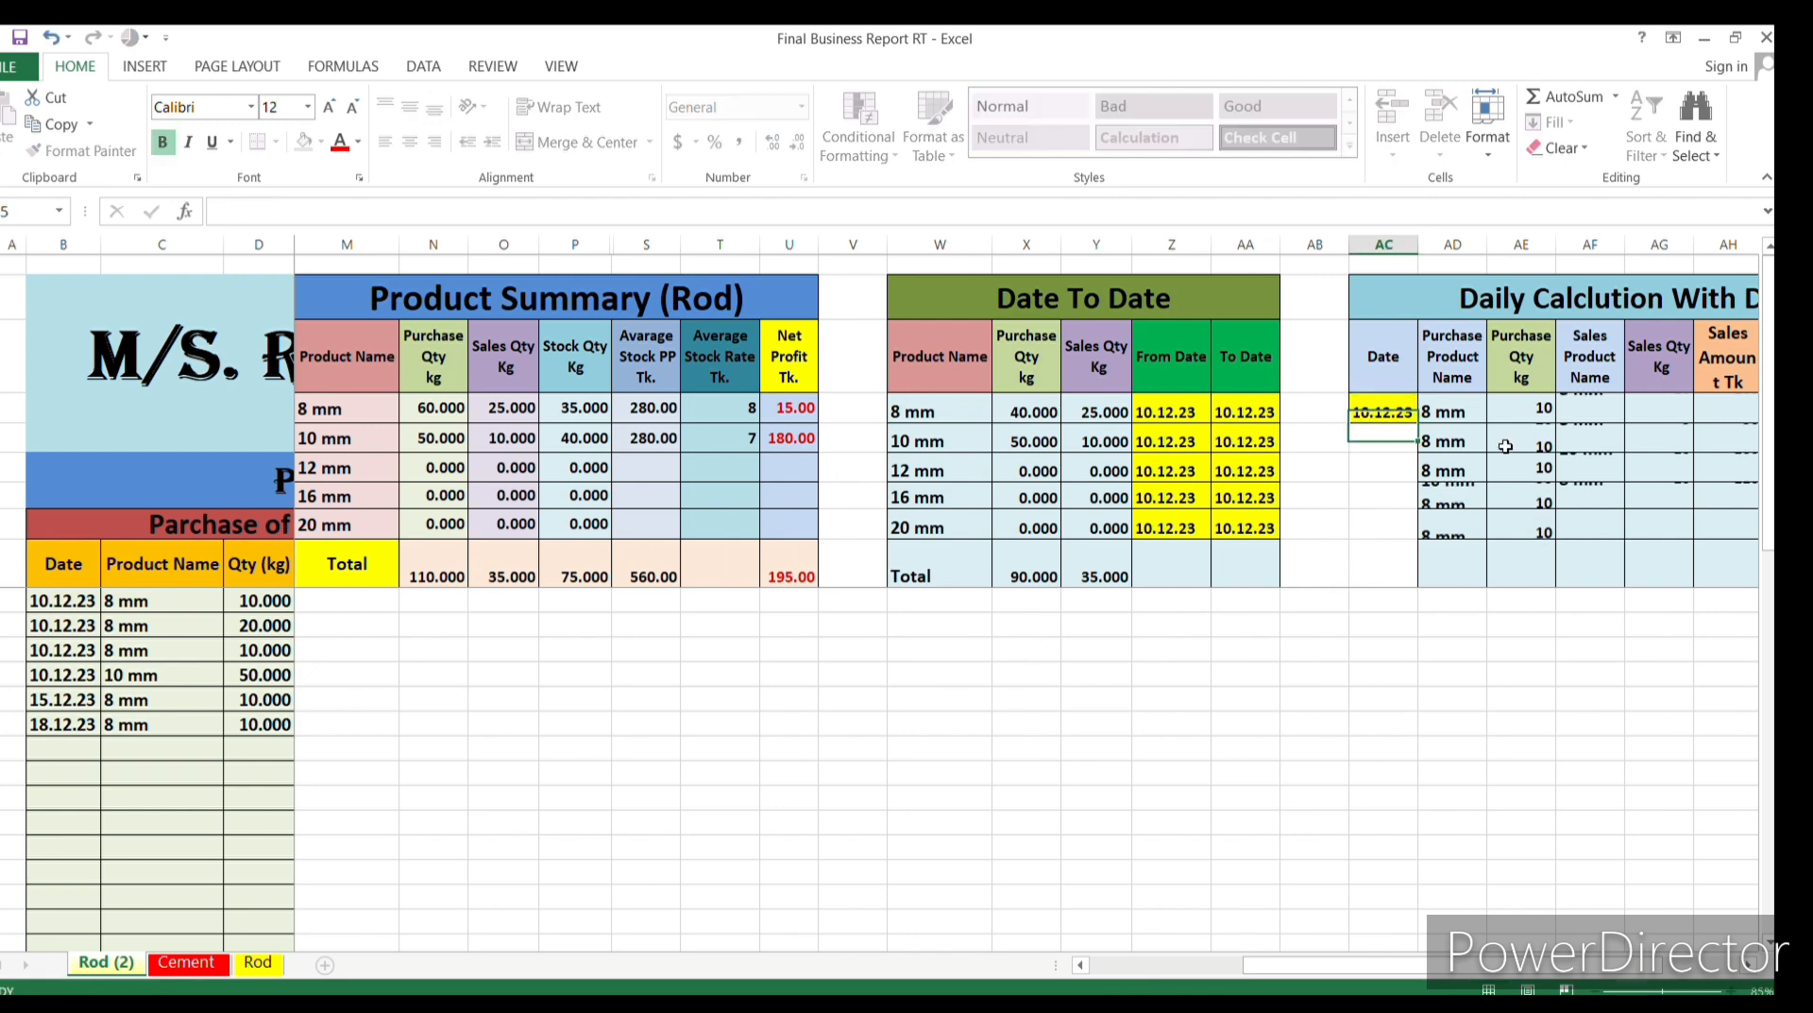
Step: Set the purchase rate in the first row of the daily calculation table to 8
drag(1407, 968, 1474, 968)
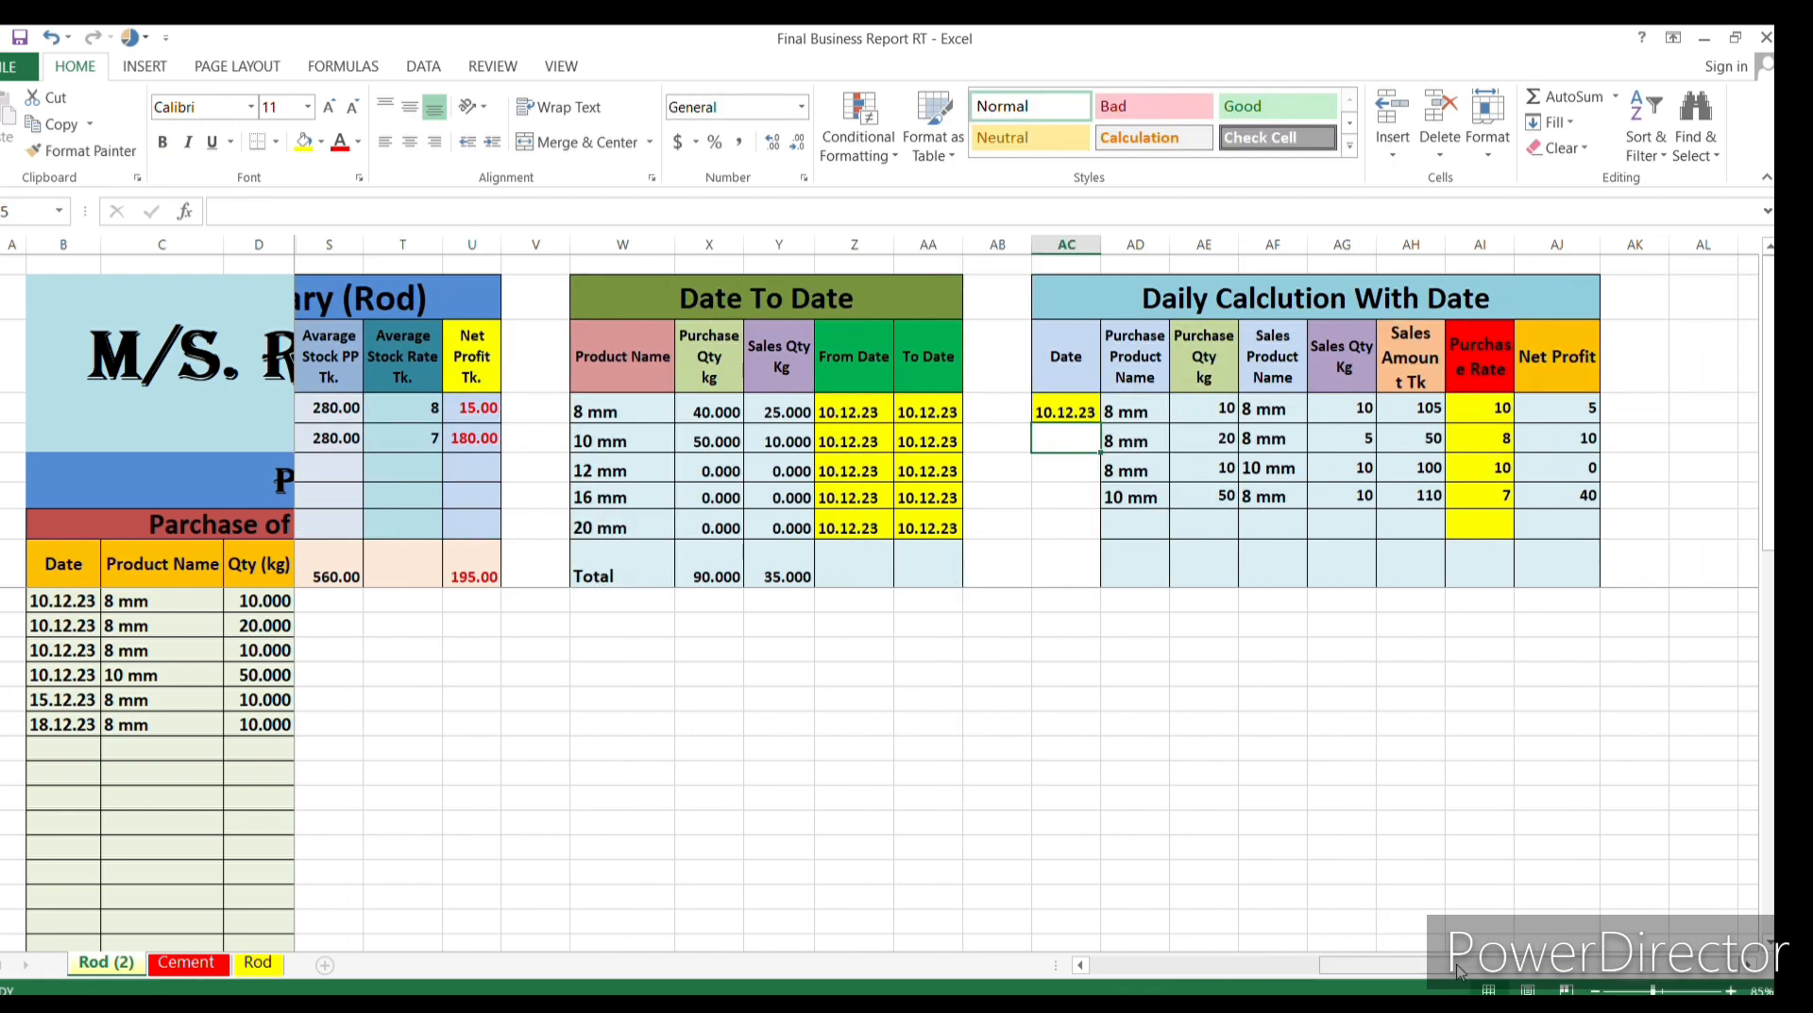
click(1499, 409)
text(8)
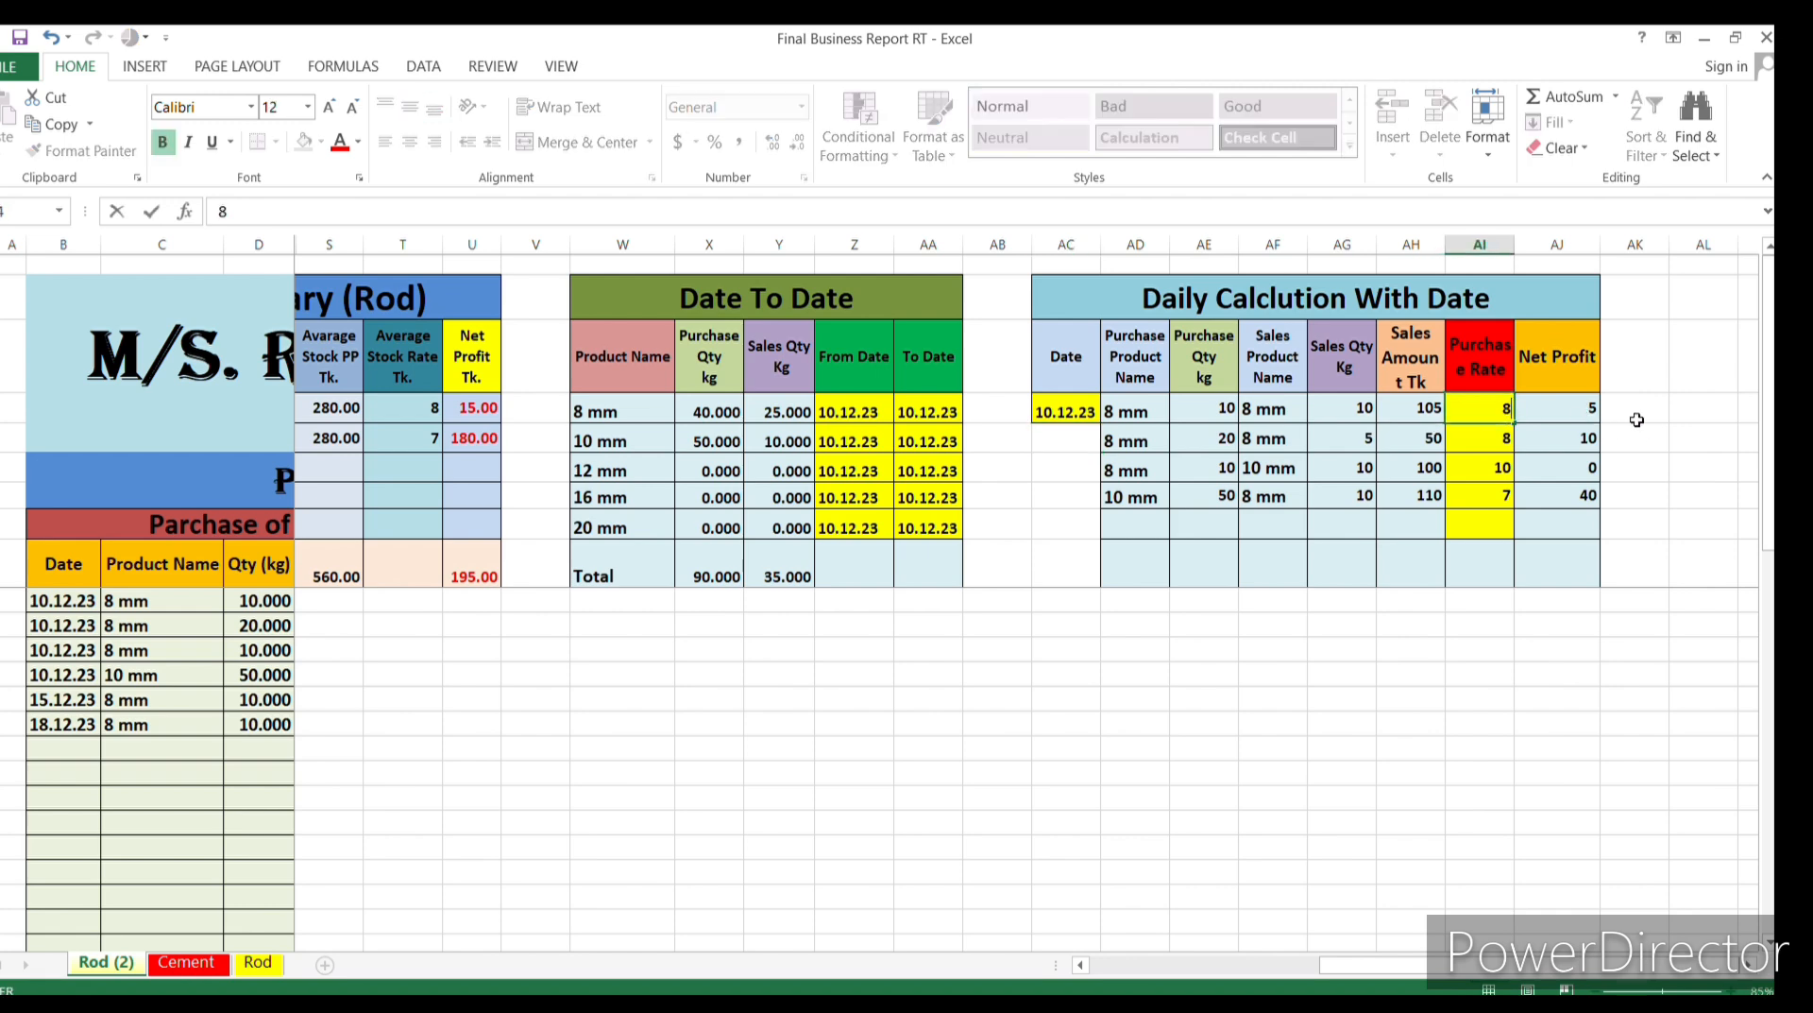
key(Return)
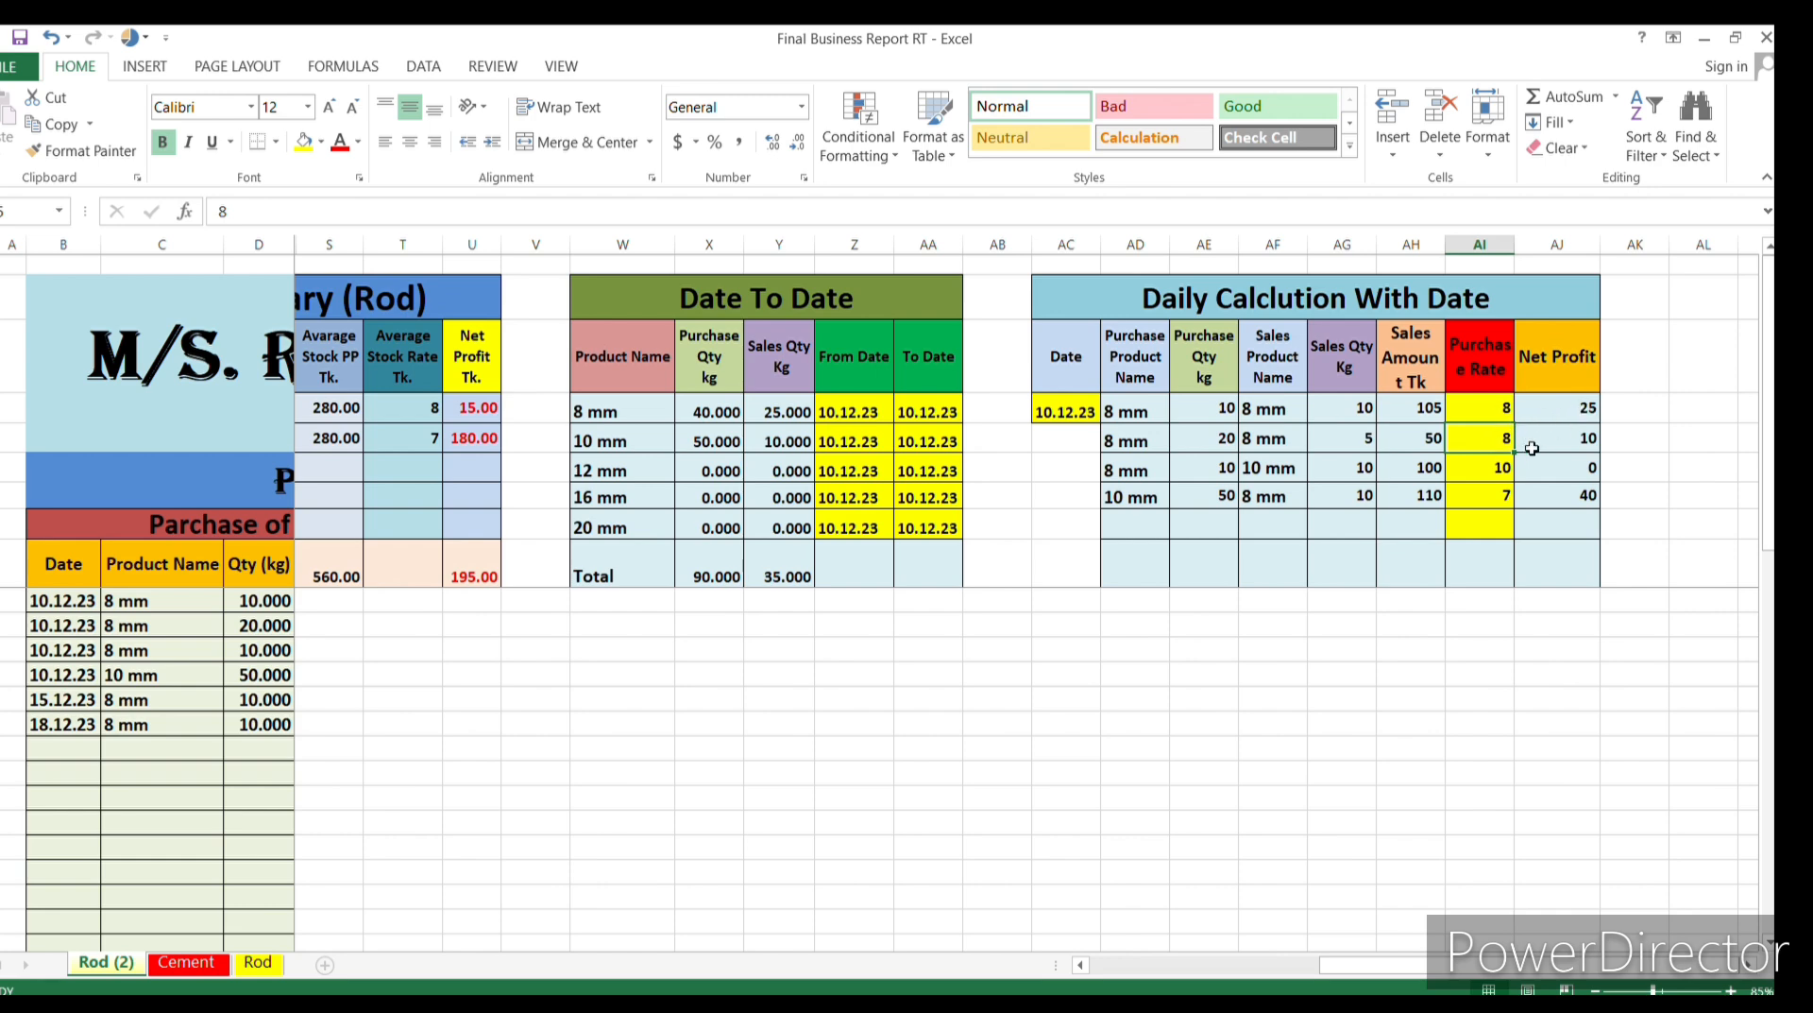
Step: Set the purchase rate in the fourth row of the daily calculation table to 8
click(1503, 495)
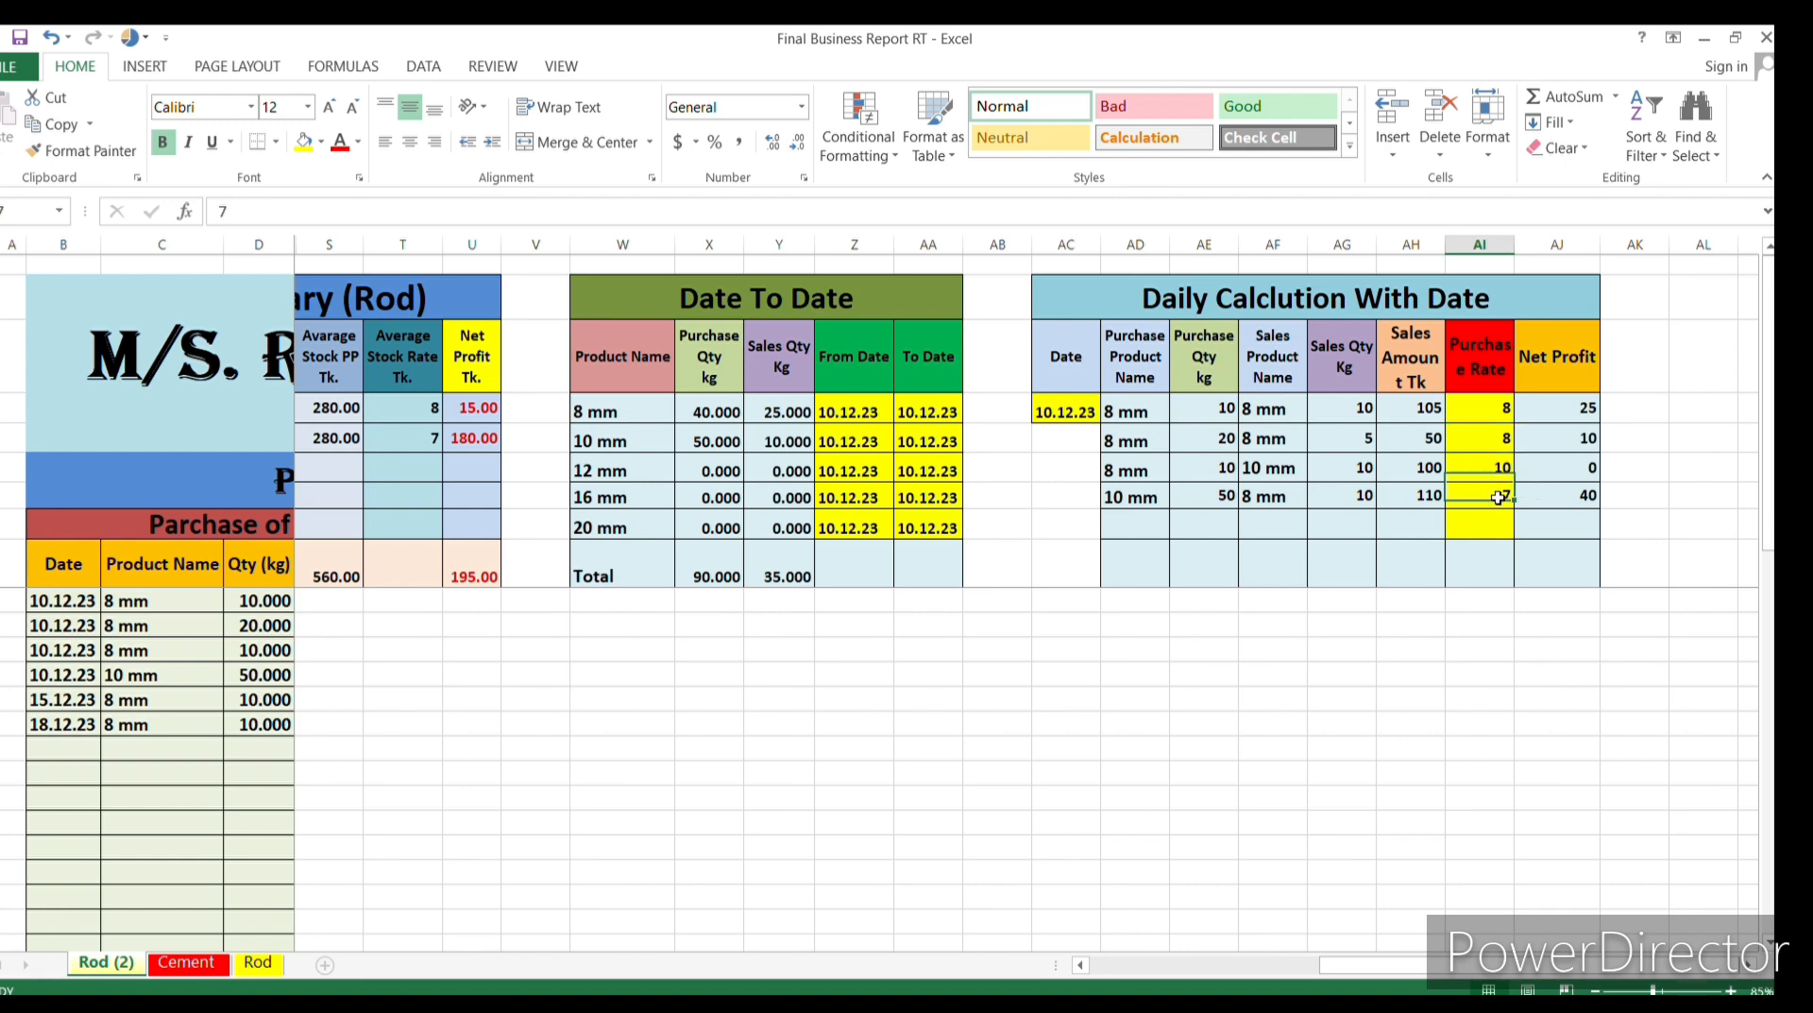
text(8)
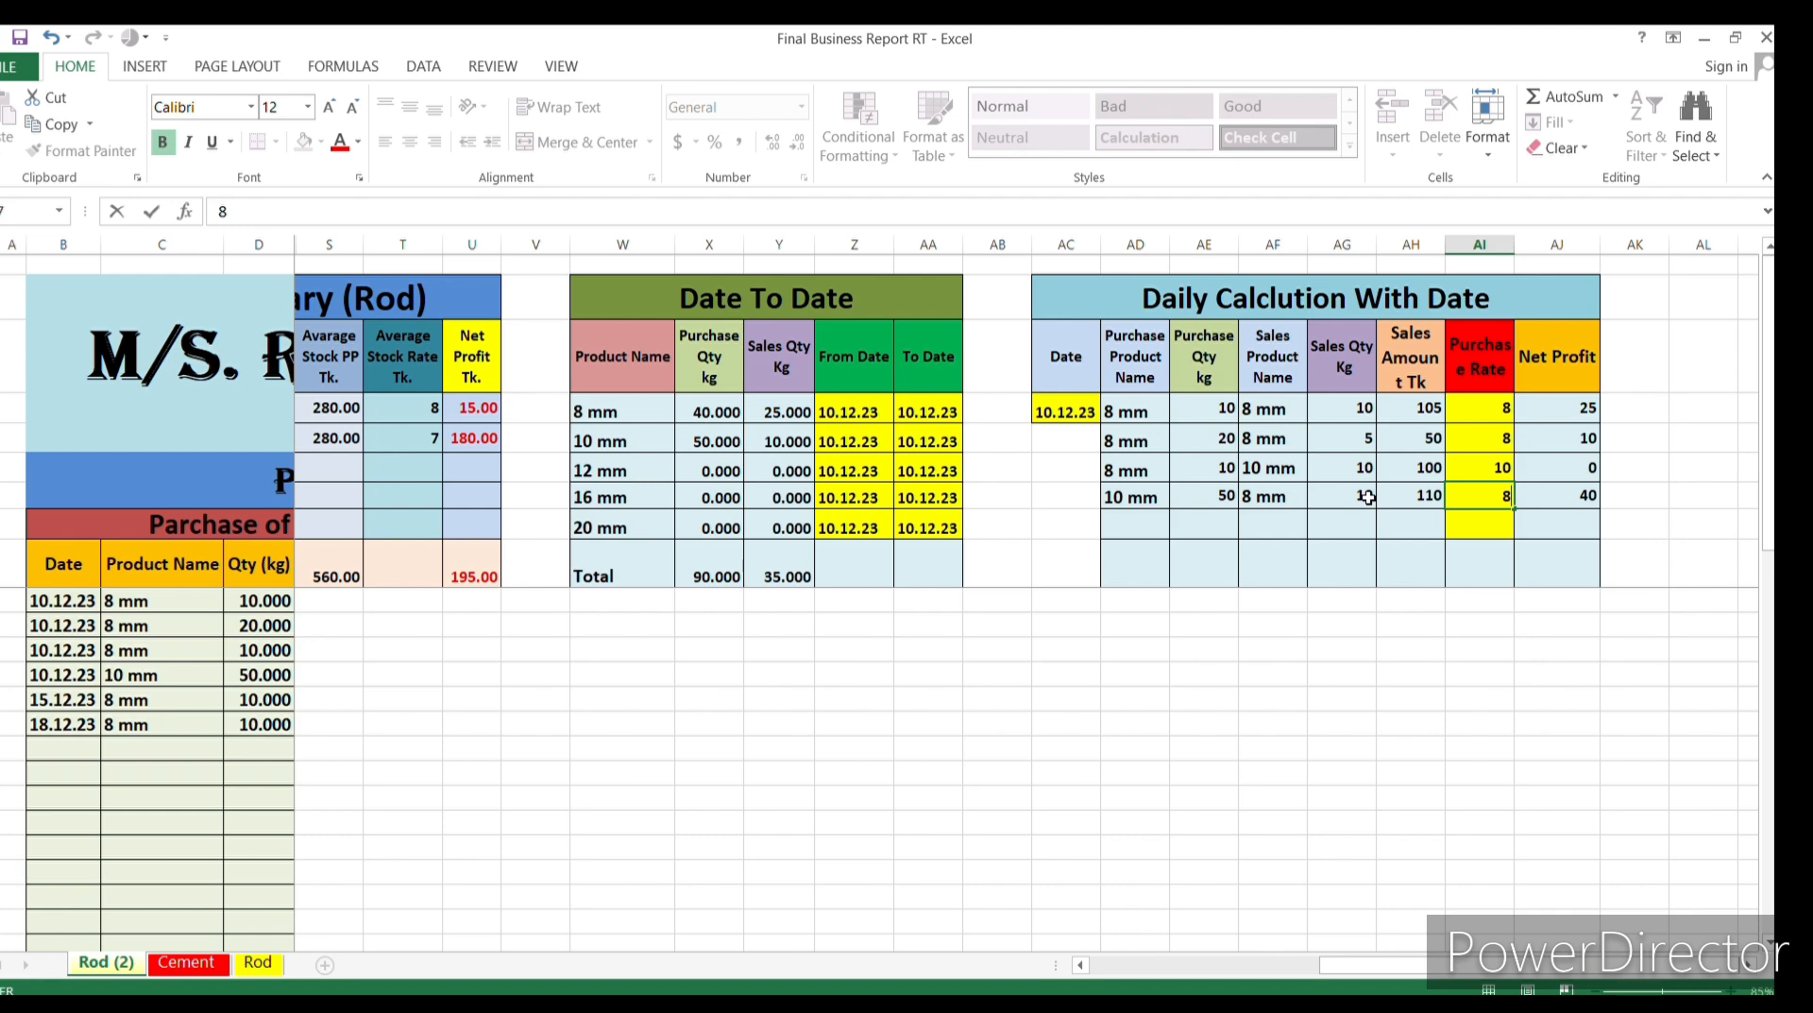
key(Return)
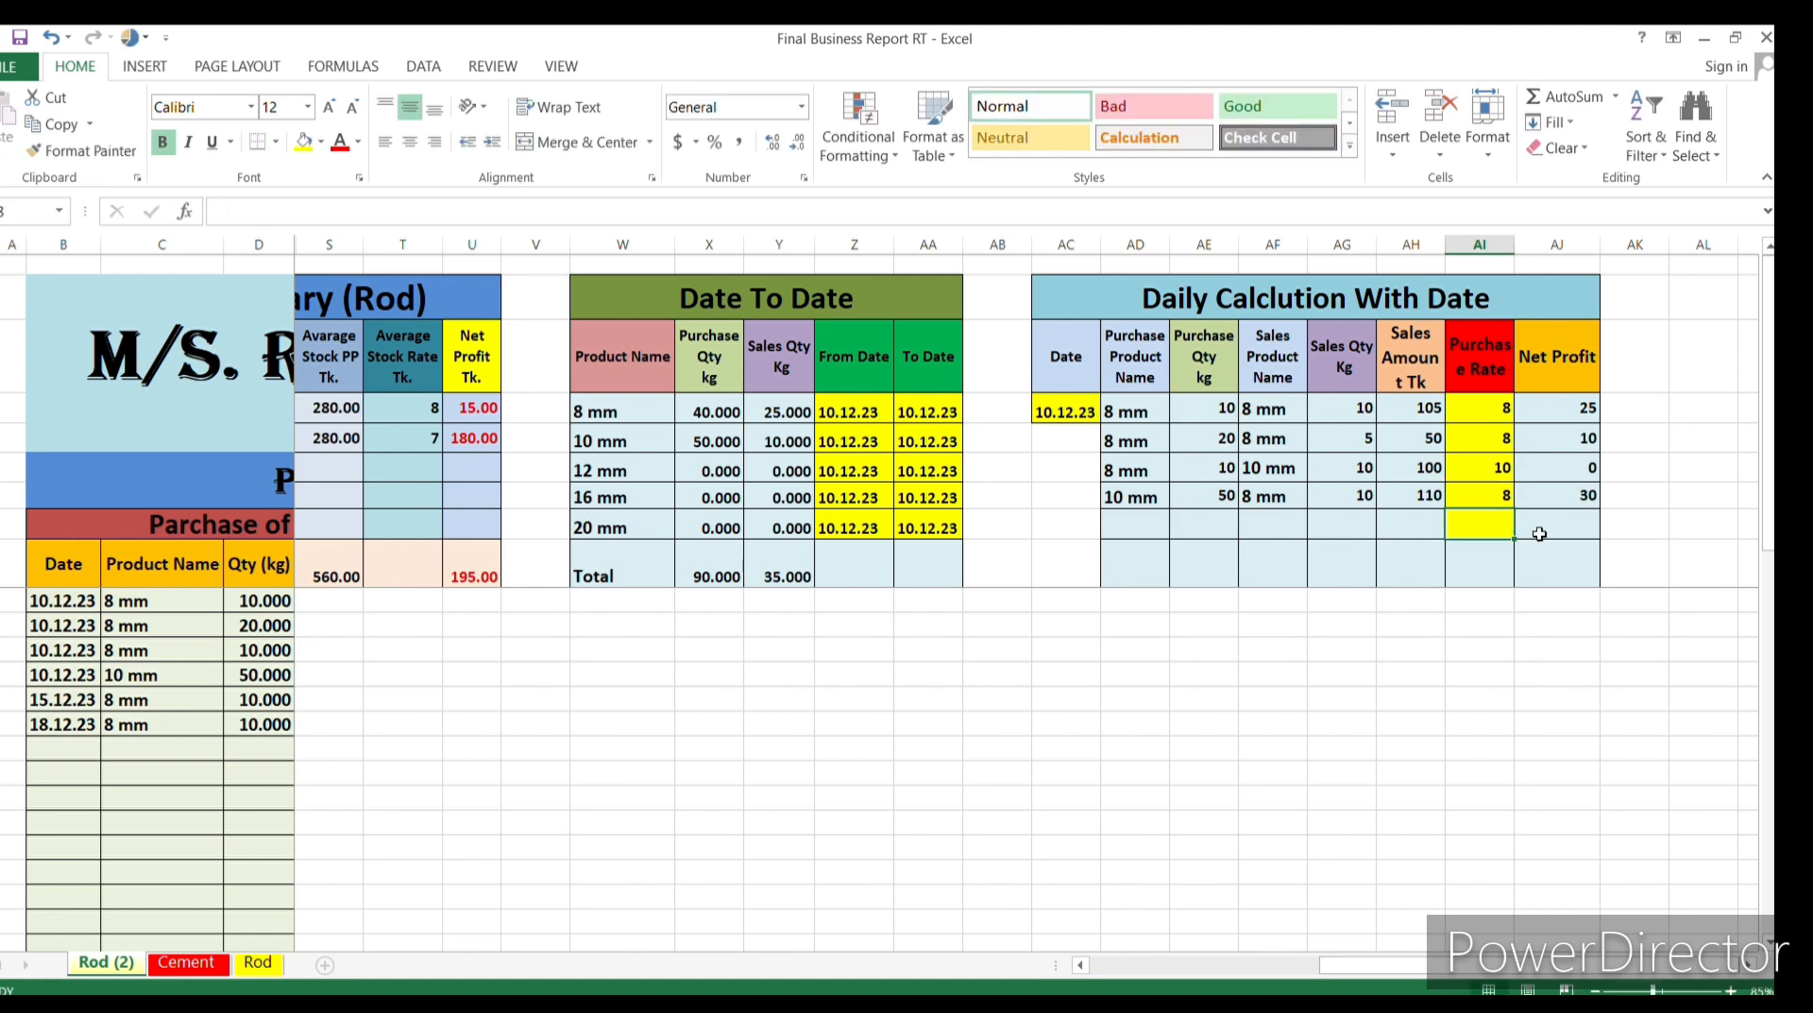
Step: Change the fourth row's purchase rate in the daily calculation table to 9
click(1502, 503)
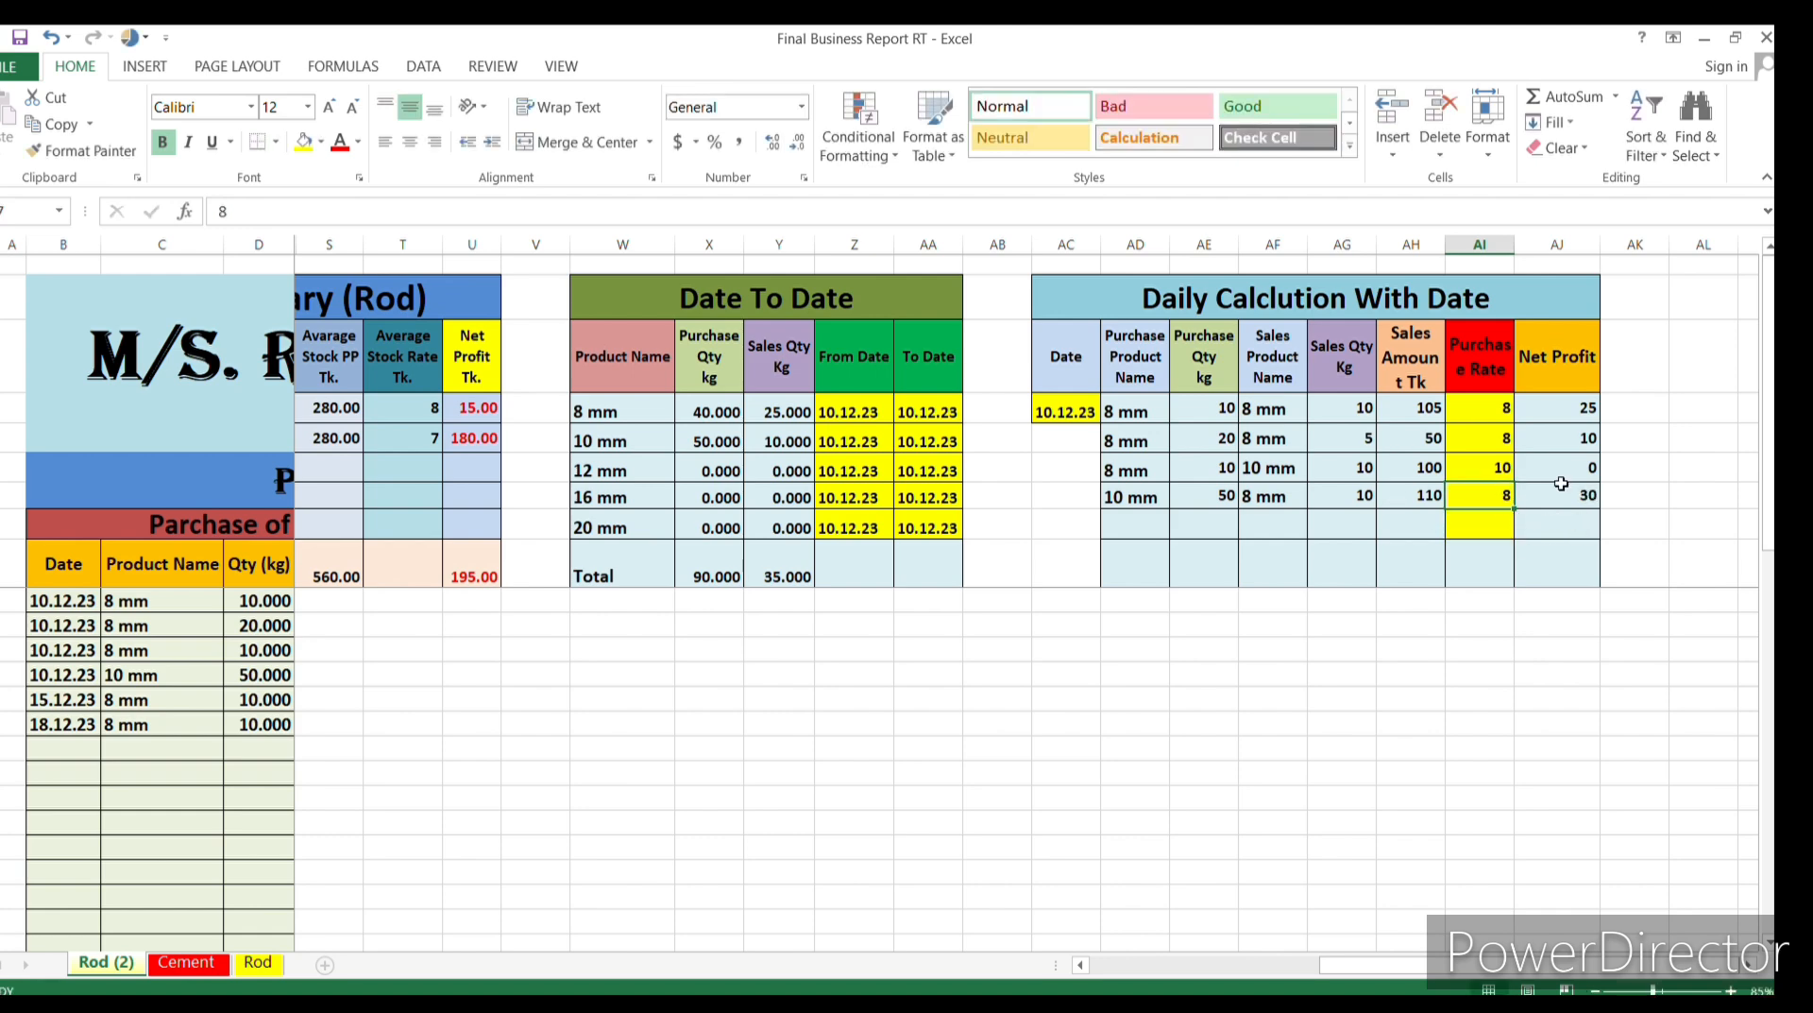
text(9)
key(Return)
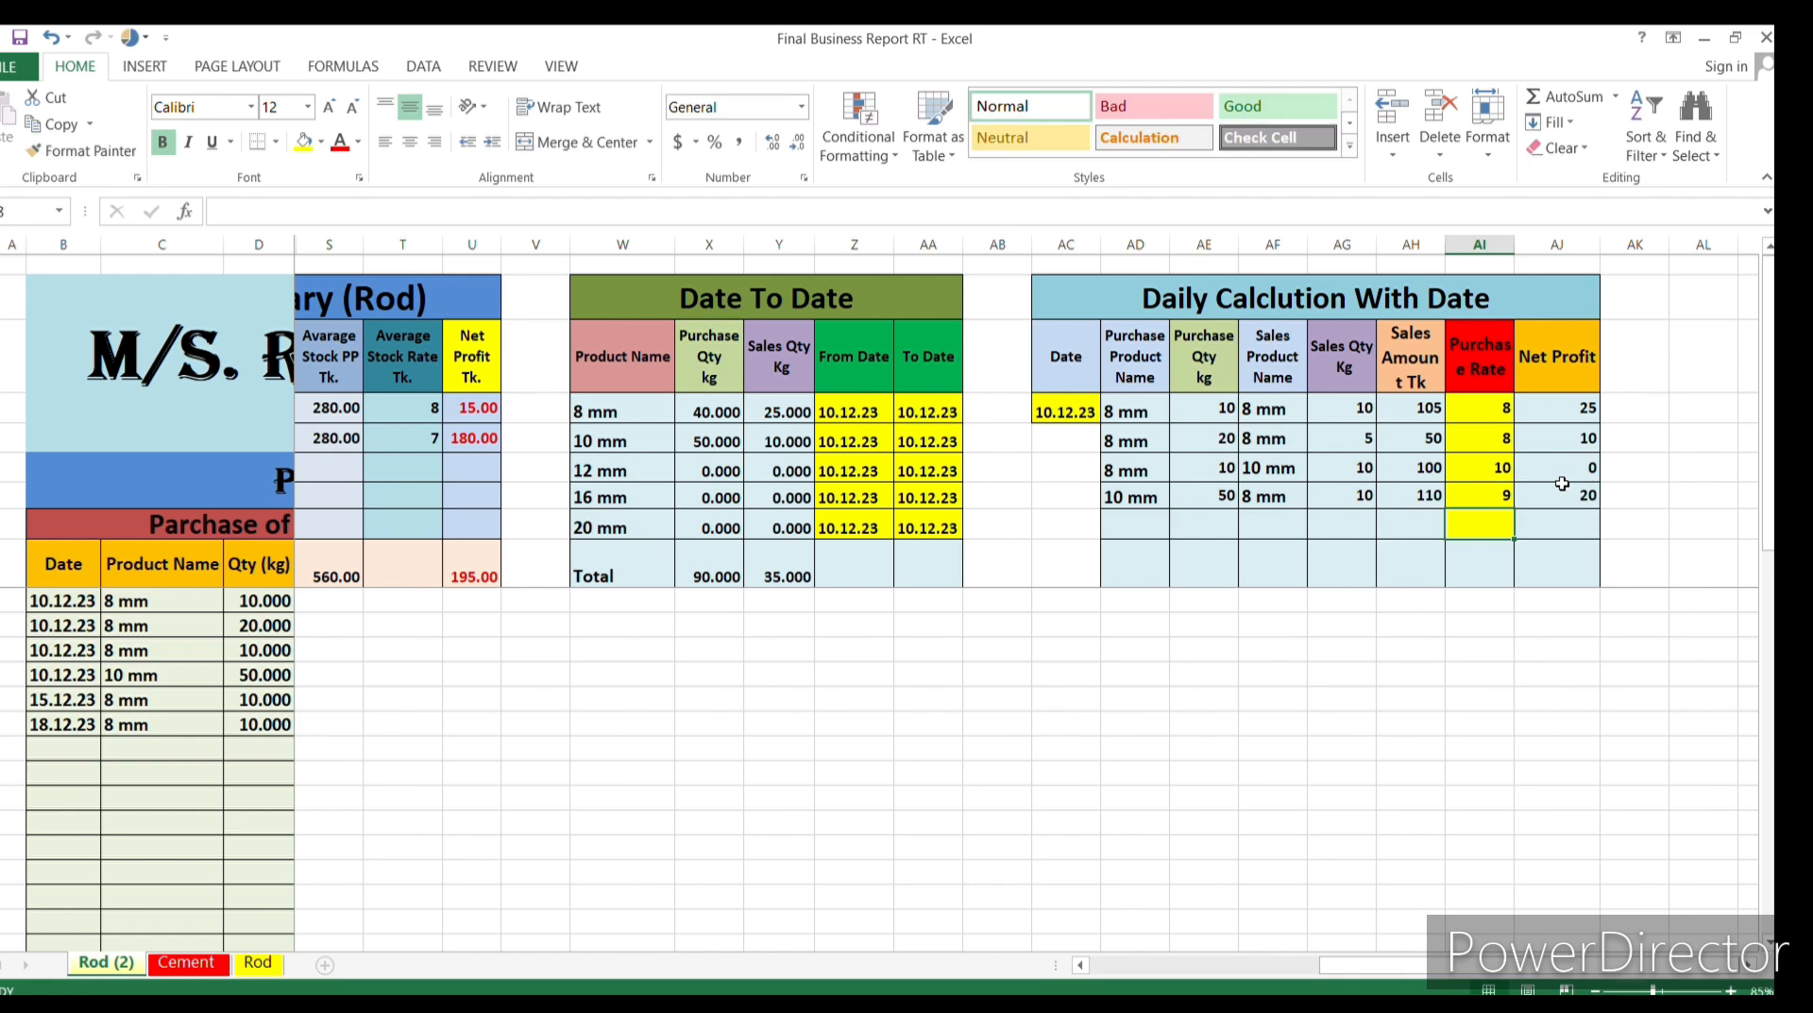